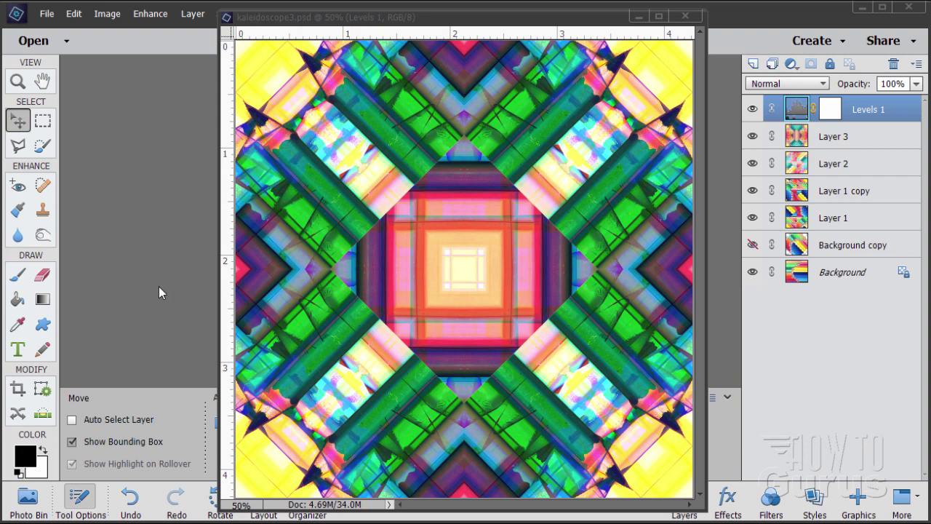
# Duplicate the Background layer, move the copy to the top, and toggle its visibility
pyautogui.click(826, 274)
pyautogui.moveTo(822, 274); pyautogui.dragTo(754, 63)
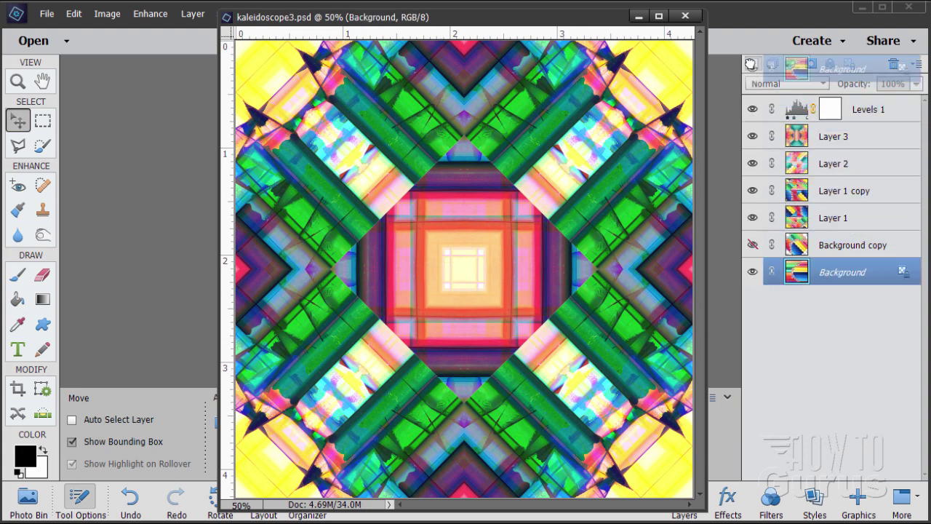
pyautogui.moveTo(798, 271); pyautogui.dragTo(799, 102)
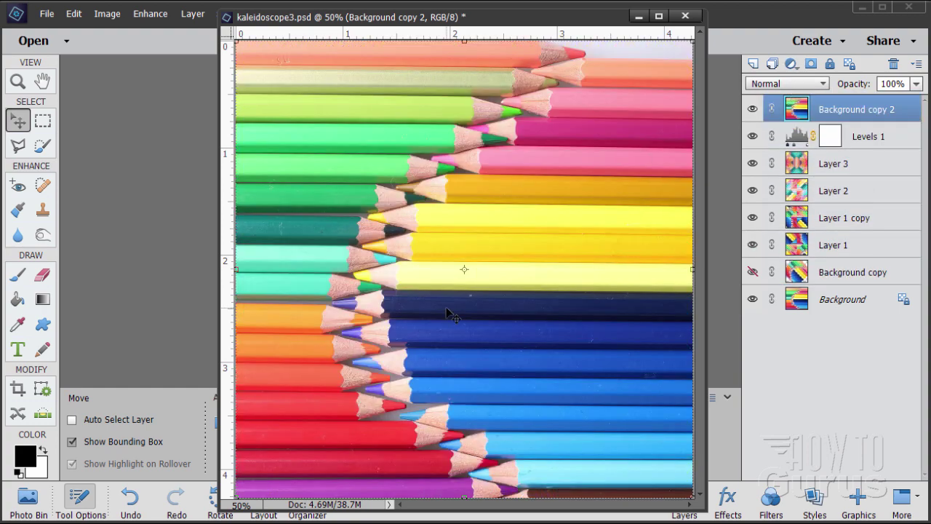
pyautogui.click(752, 109)
pyautogui.click(752, 109)
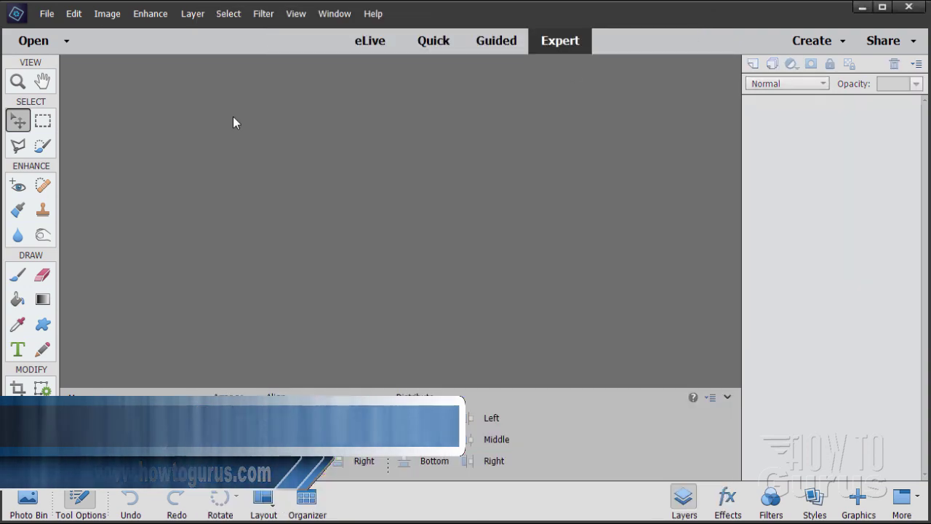
# Reopen the recent file color-1744816_1920.jpg and dock it as a tab
pyautogui.click(47, 14)
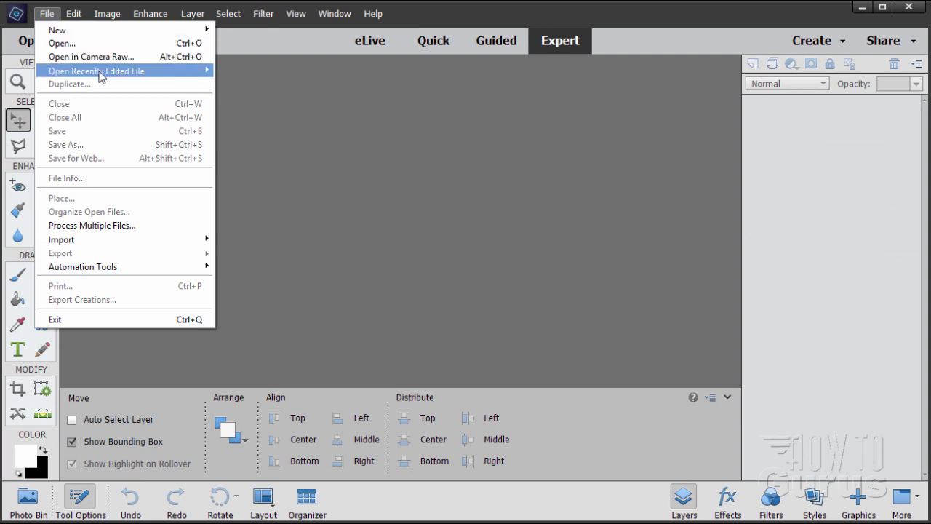
pyautogui.moveTo(102, 75)
pyautogui.click(265, 86)
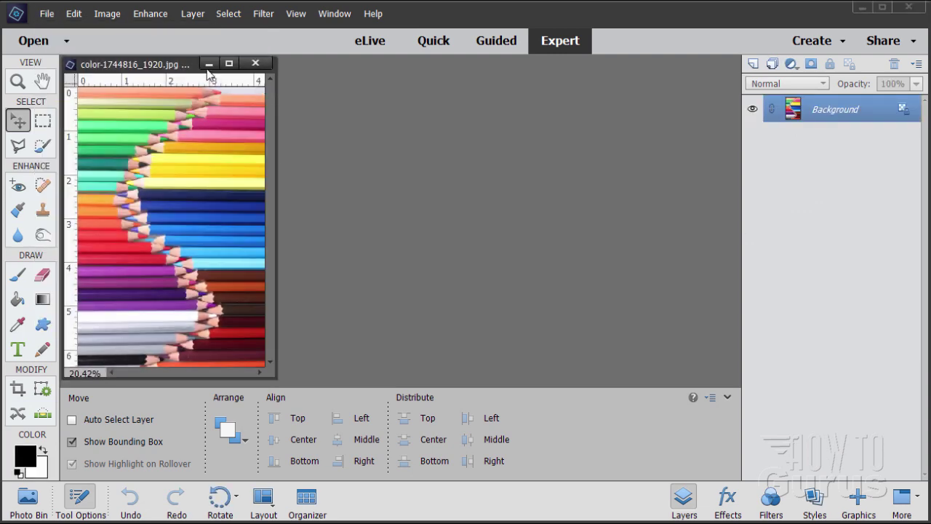
pyautogui.moveTo(183, 73); pyautogui.dragTo(386, 58)
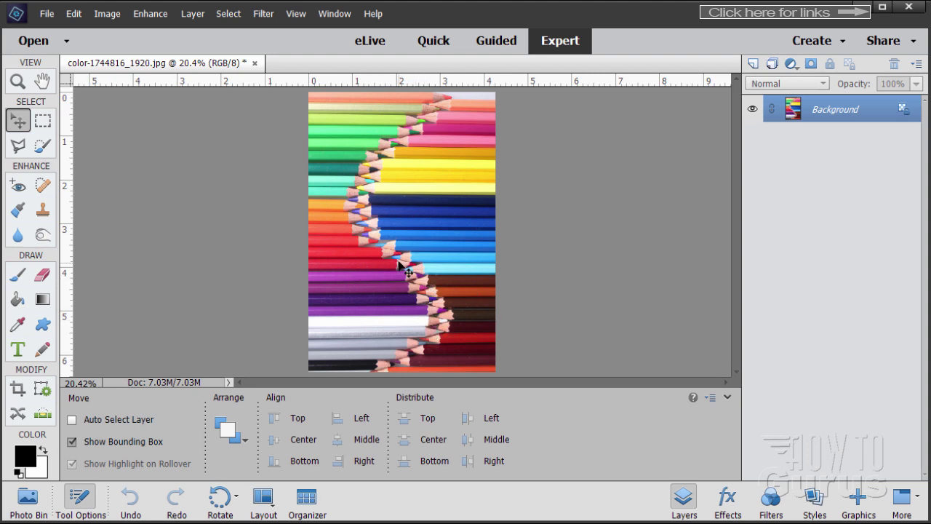
# In Canvas Size, change the height to match the 4.267-inch width
pyautogui.click(109, 16)
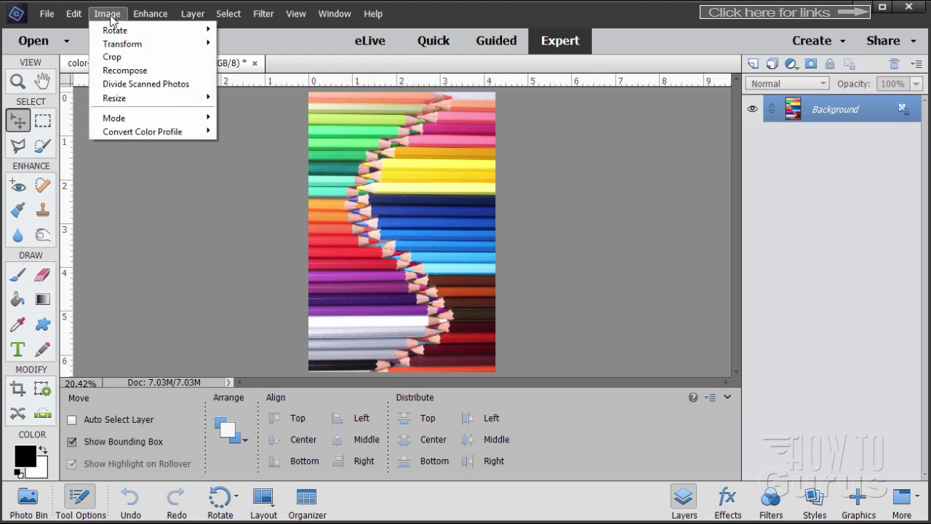
pyautogui.moveTo(139, 99)
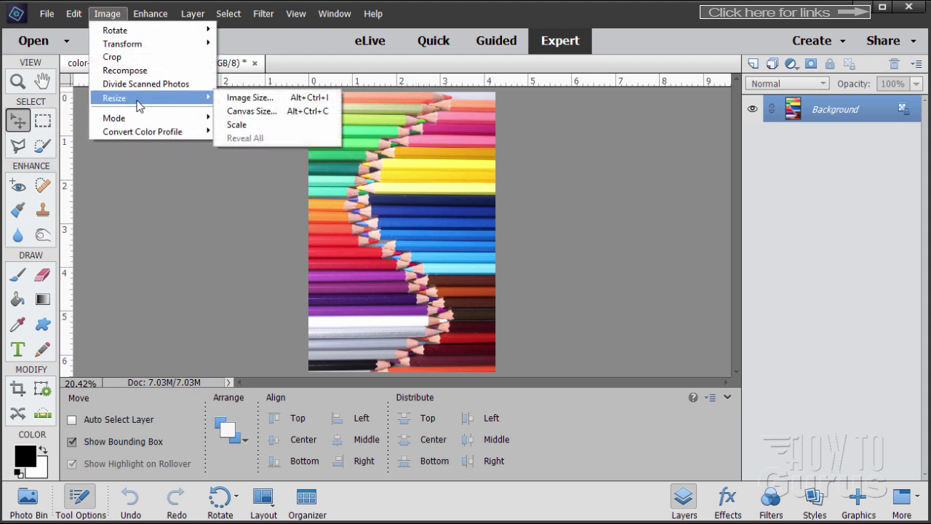
pyautogui.click(241, 113)
pyautogui.moveTo(561, 110); pyautogui.dragTo(470, 118)
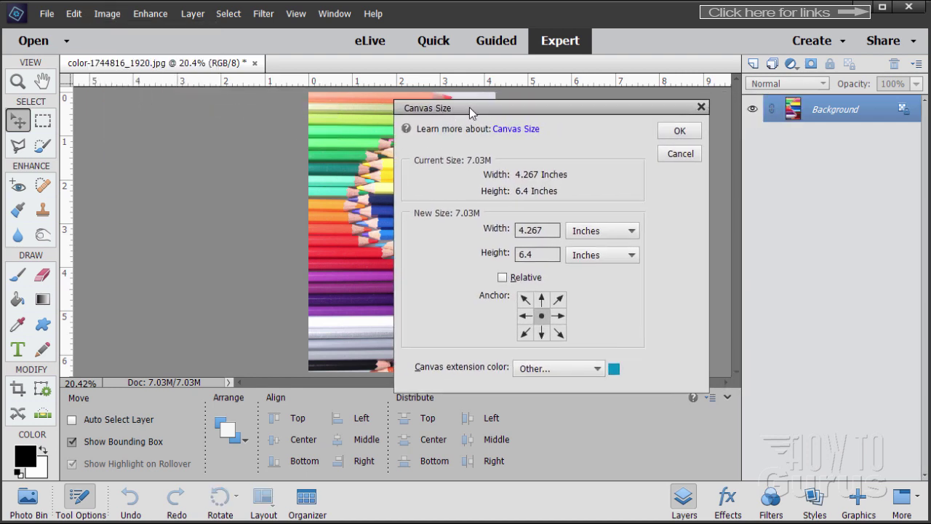
pyautogui.doubleClick(543, 231)
pyautogui.click(544, 253)
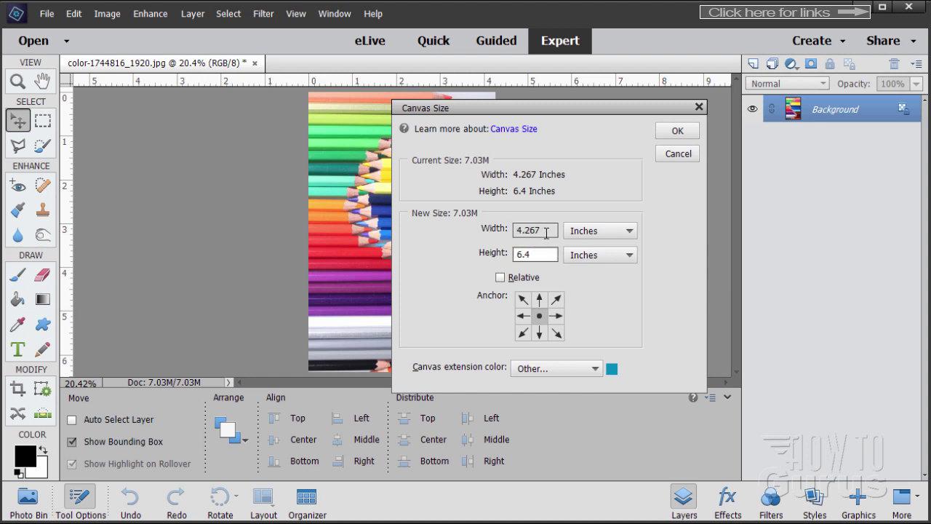
pyautogui.doubleClick(547, 230)
pyautogui.click(539, 253)
pyautogui.doubleClick(539, 253)
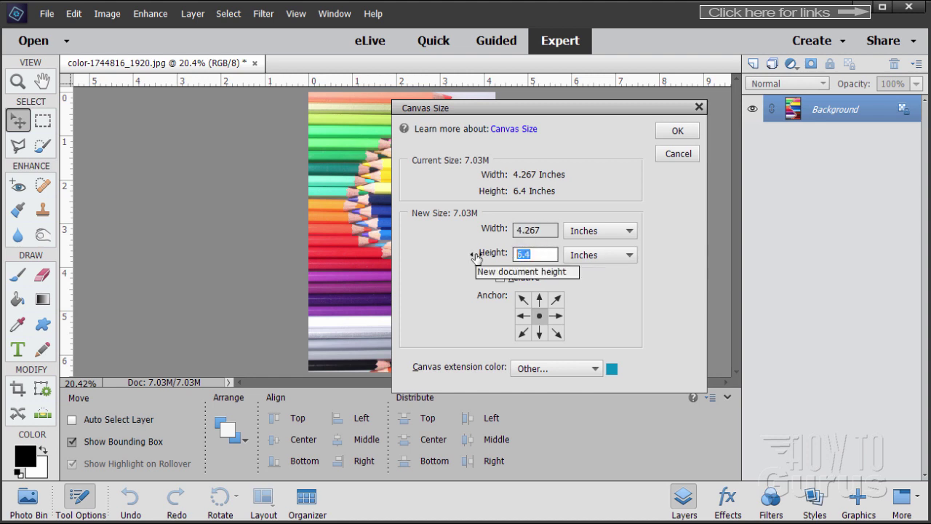
pyautogui.write('4.267')
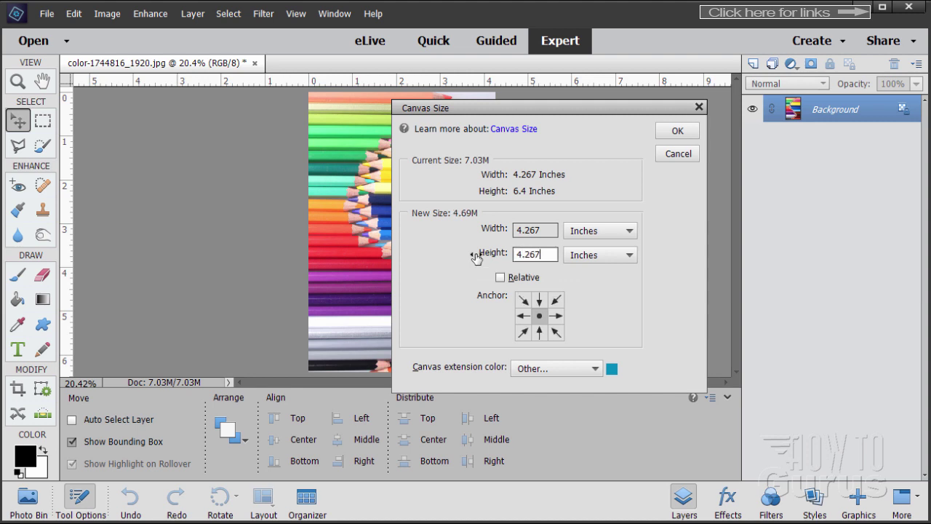
# Anchor the canvas at top centre, apply it, and accept clipping the photo
pyautogui.moveTo(516, 116); pyautogui.dragTo(649, 119)
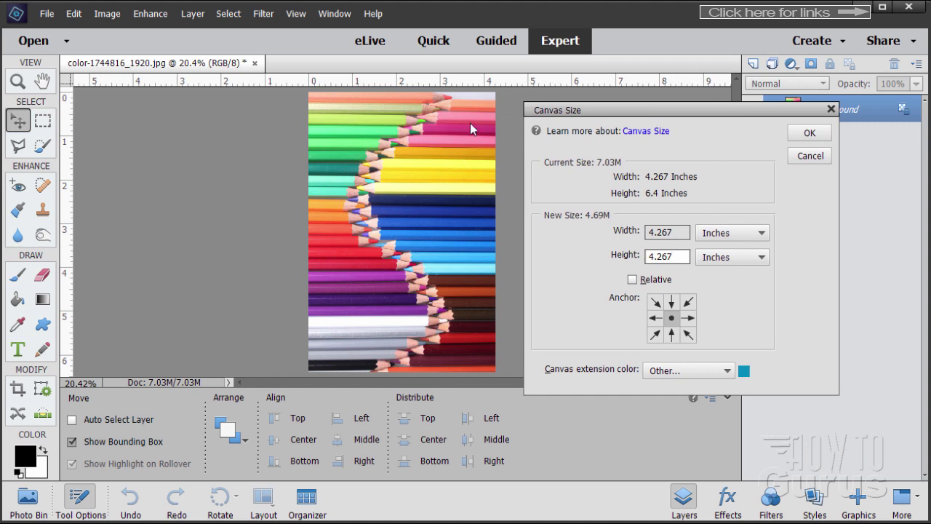
pyautogui.click(671, 302)
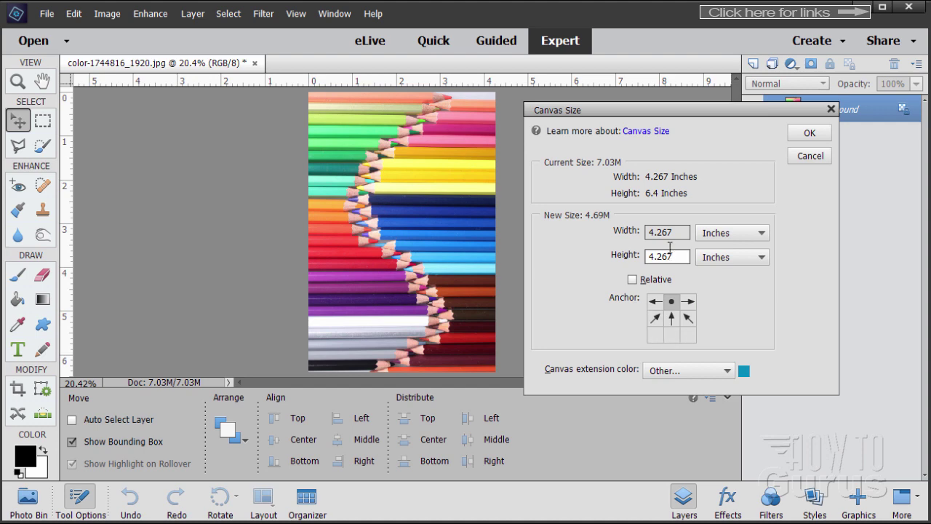
pyautogui.click(807, 134)
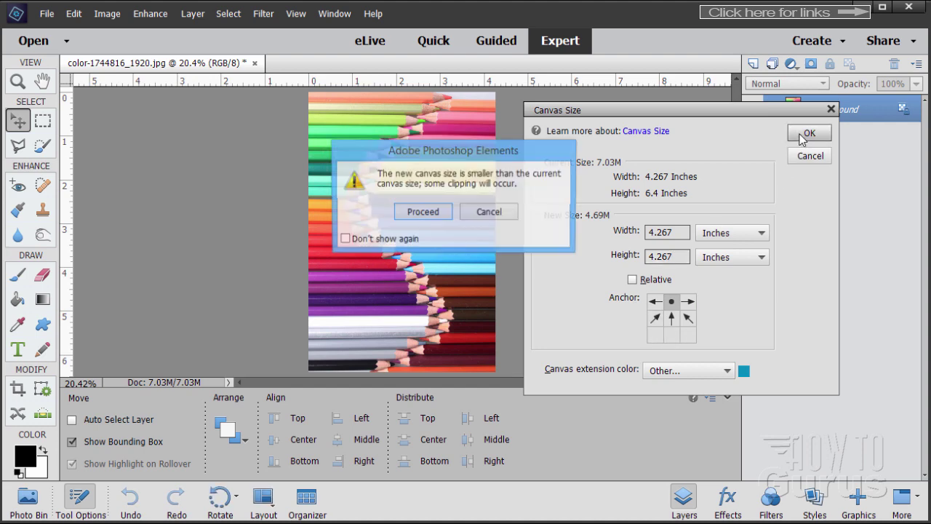
pyautogui.click(423, 213)
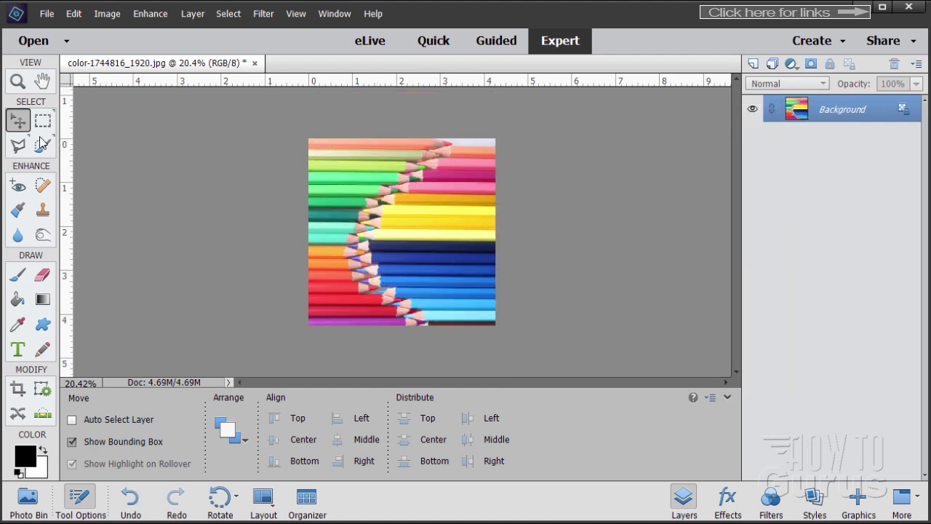
# Fit the photo to the screen and duplicate the Background layer into a Background copy
pyautogui.click(18, 81)
pyautogui.click(384, 429)
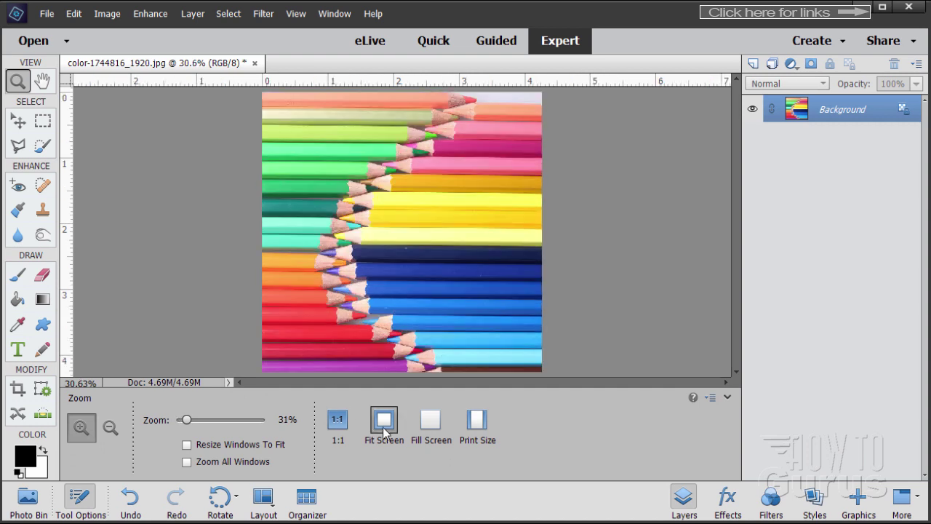
pyautogui.click(17, 121)
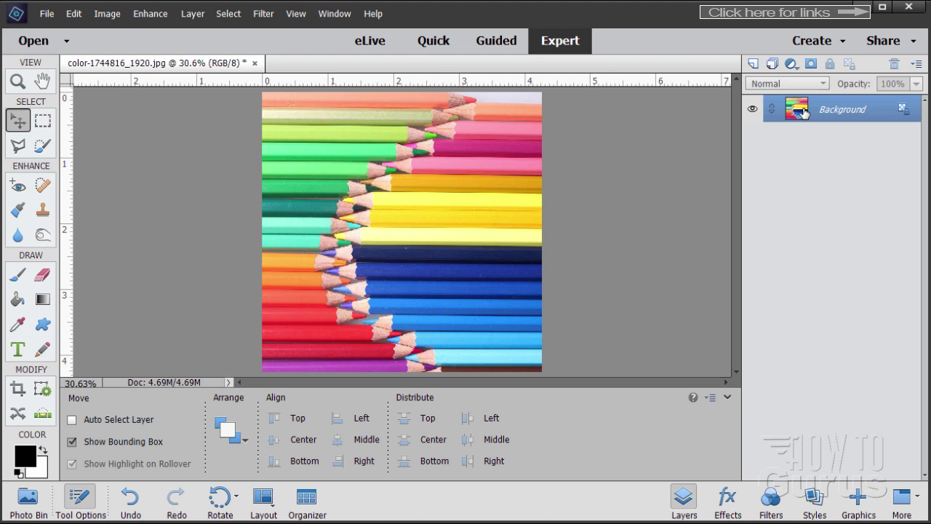
pyautogui.moveTo(804, 113); pyautogui.dragTo(755, 65)
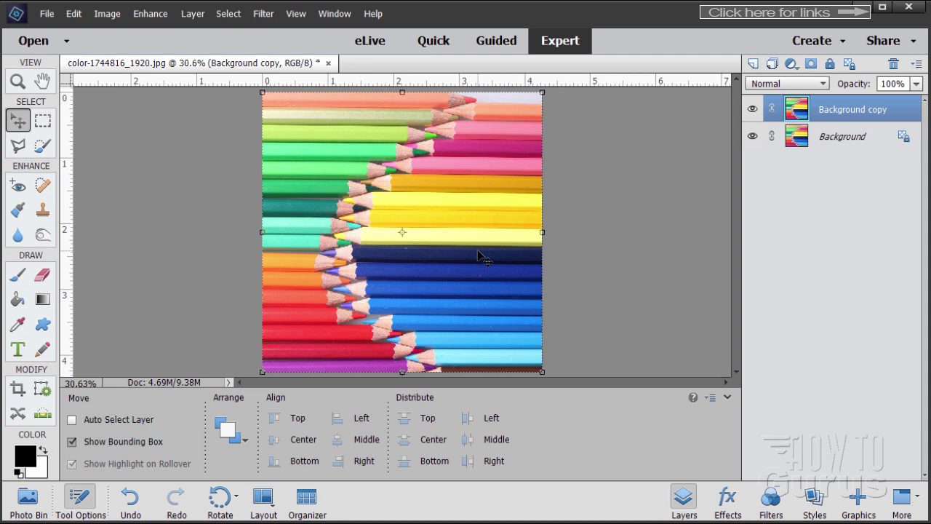
# Free-transform the Background copy layer with a 45 degree rotation angle and commit it
pyautogui.hotkey('ctrl', 't')
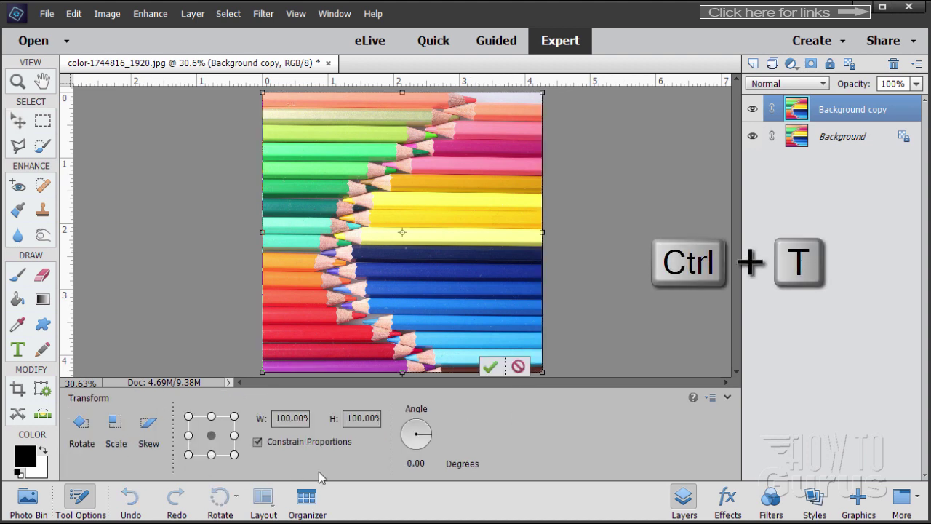
pyautogui.click(421, 463)
pyautogui.doubleClick(421, 463)
pyautogui.write('45')
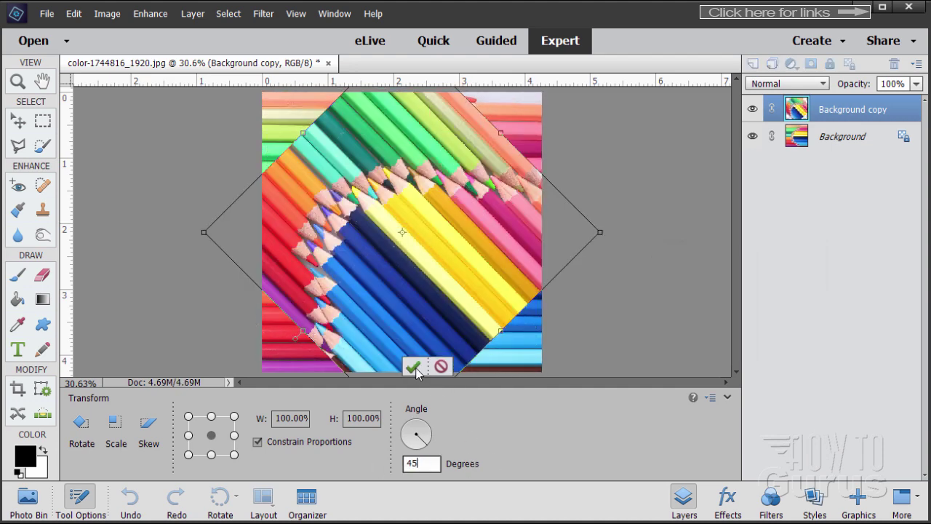
pyautogui.click(414, 367)
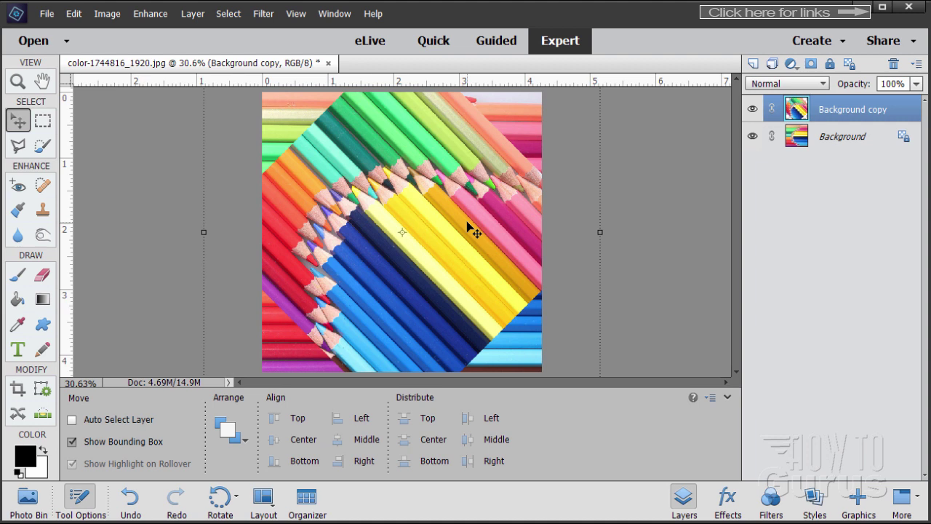
# Stamp all visible layers into Layer 1, checking it by toggling layer visibility
pyautogui.hotkey('ctrl', 'shift', 'alt', 'e')
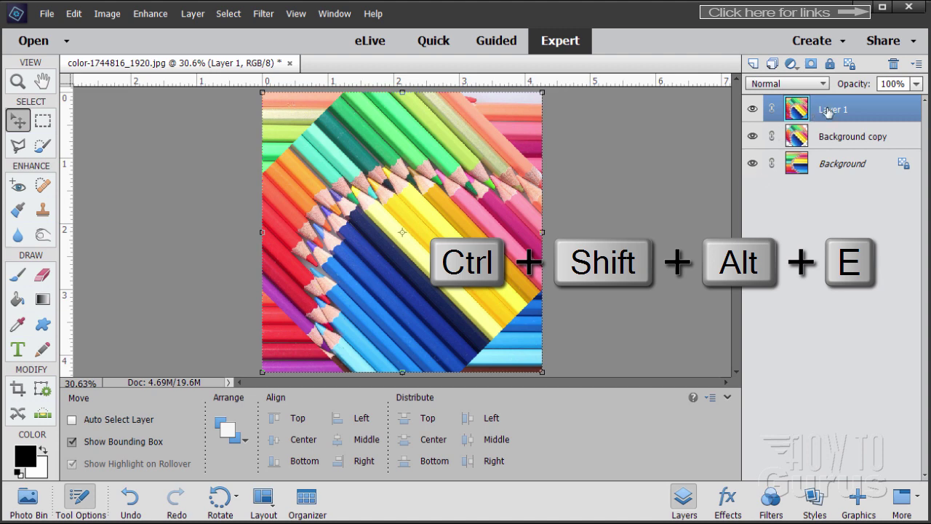
pyautogui.click(752, 136)
pyautogui.click(753, 162)
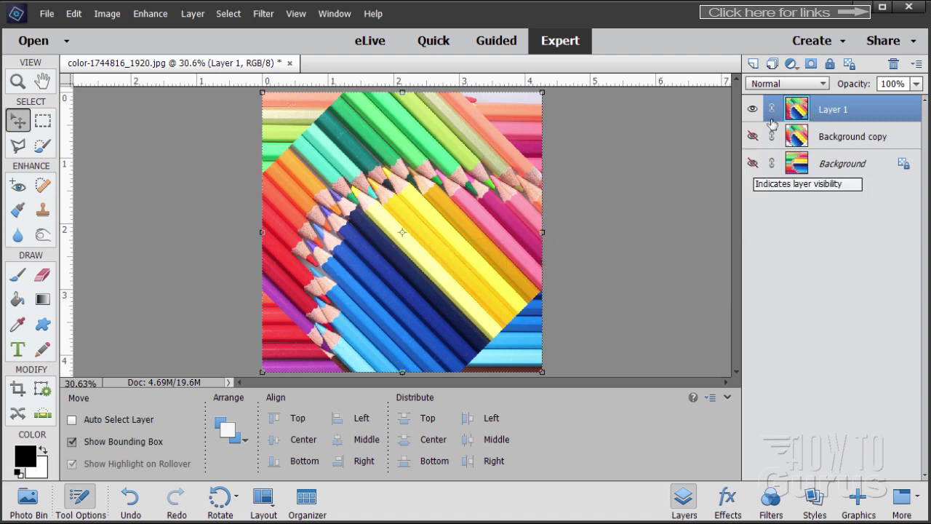
pyautogui.click(752, 109)
pyautogui.click(753, 109)
pyautogui.click(753, 109)
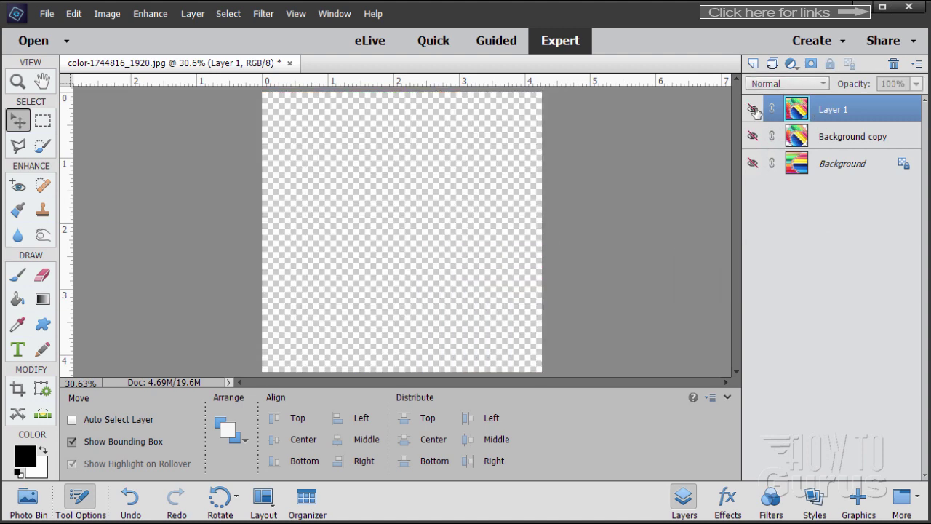
pyautogui.click(752, 109)
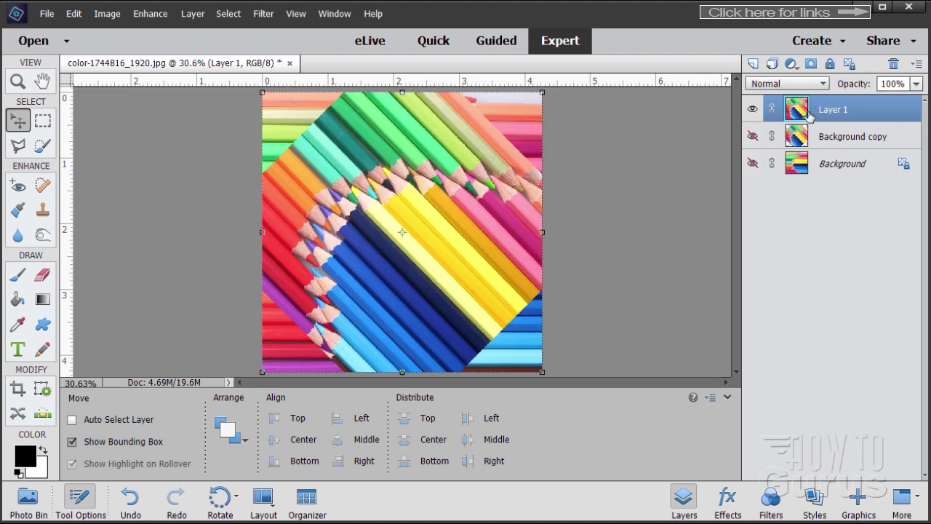
pyautogui.click(753, 136)
pyautogui.click(752, 163)
pyautogui.click(108, 14)
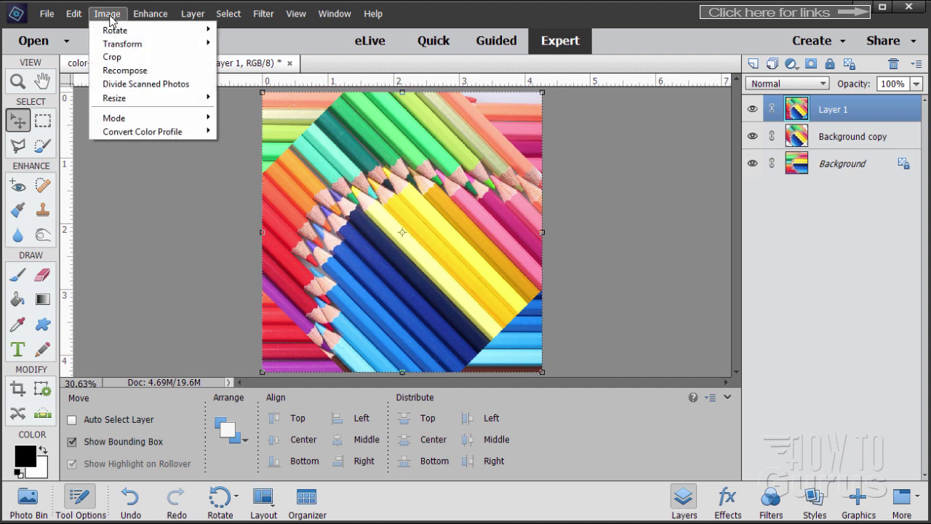
pyautogui.moveTo(129, 98)
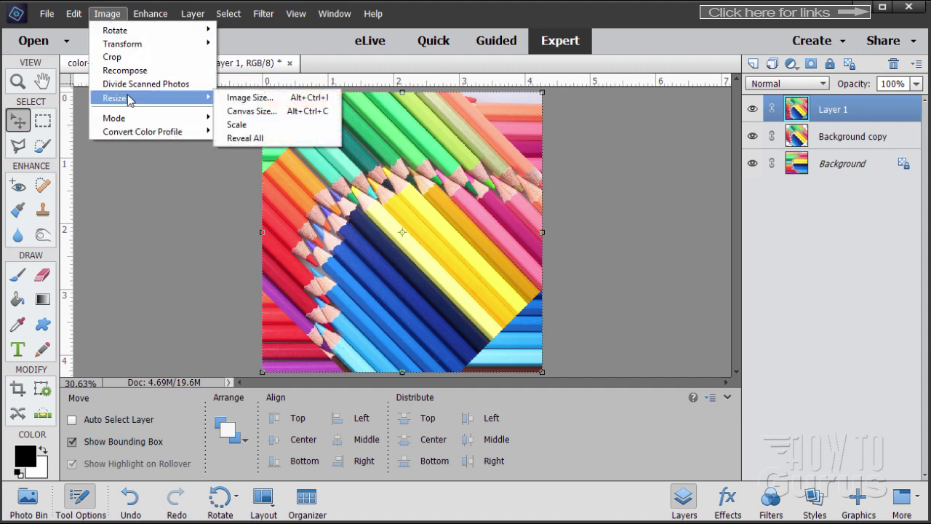
pyautogui.click(246, 97)
pyautogui.click(541, 223)
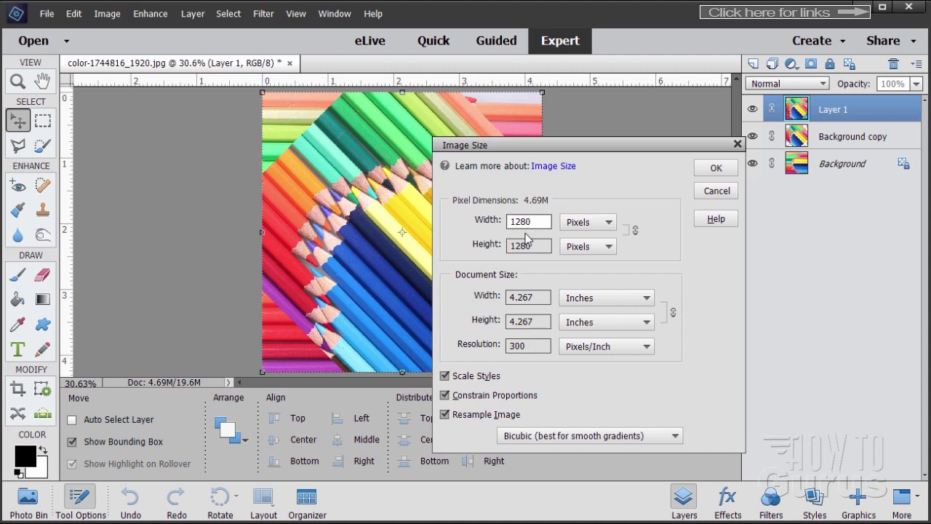
pyautogui.click(707, 169)
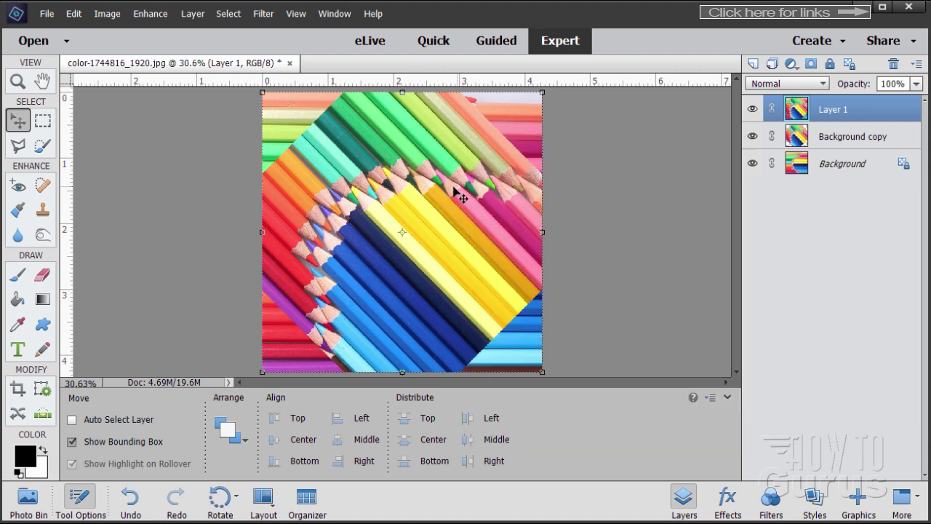
# In the Offset filter, set the horizontal offset to +640 pixels
pyautogui.click(264, 14)
pyautogui.moveTo(311, 234)
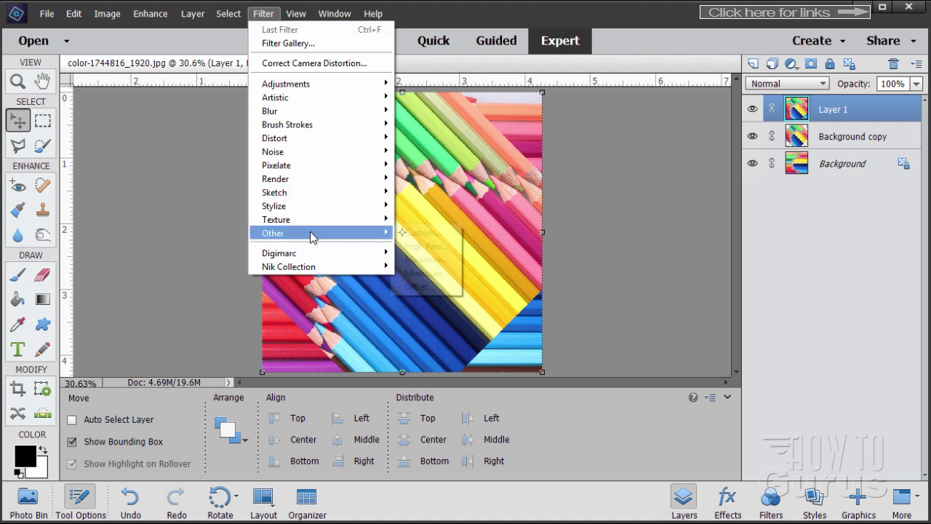
pyautogui.click(416, 288)
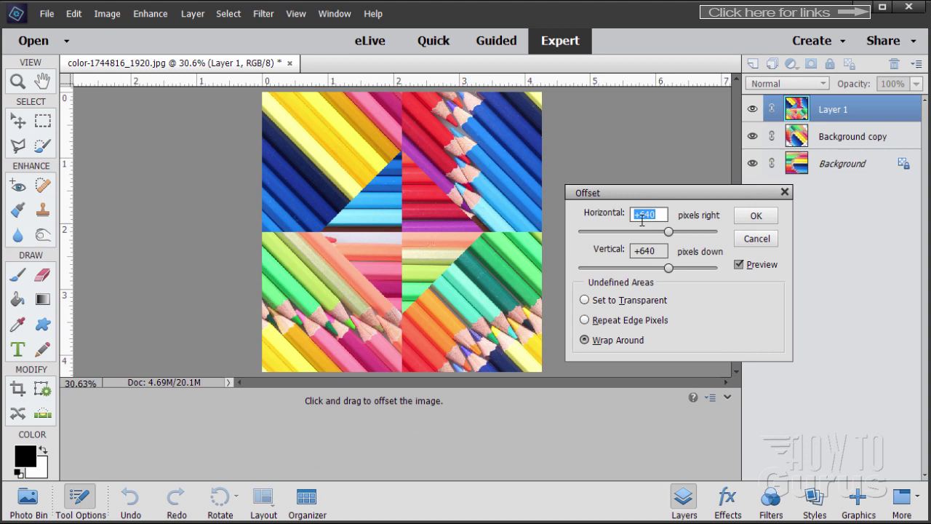
pyautogui.click(641, 218)
pyautogui.moveTo(670, 236); pyautogui.dragTo(668, 238)
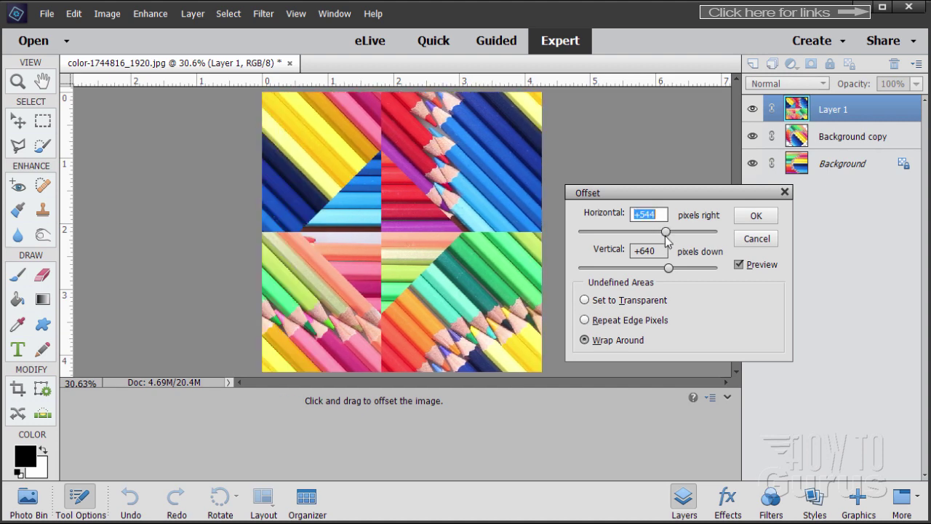
pyautogui.click(658, 213)
pyautogui.write('+640')
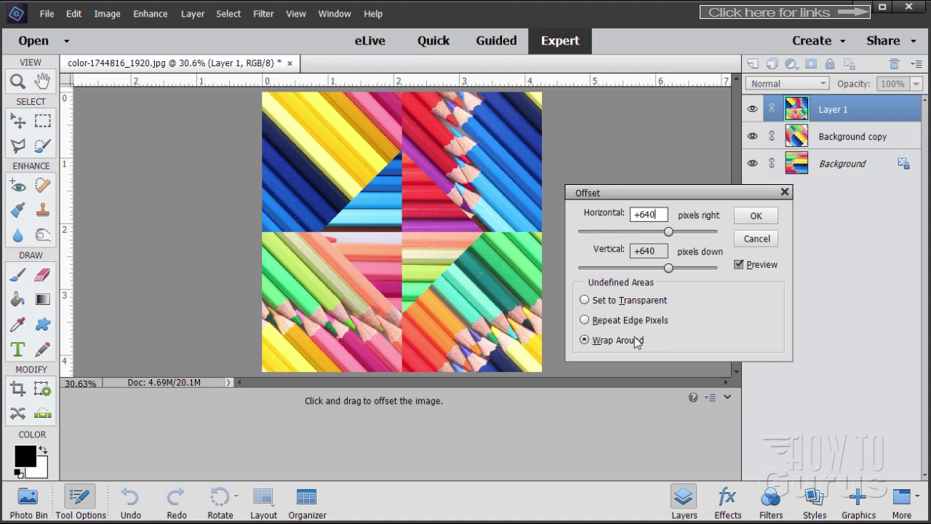
# Choose Wrap Around for undefined areas and apply the offset to Layer 1
pyautogui.click(584, 299)
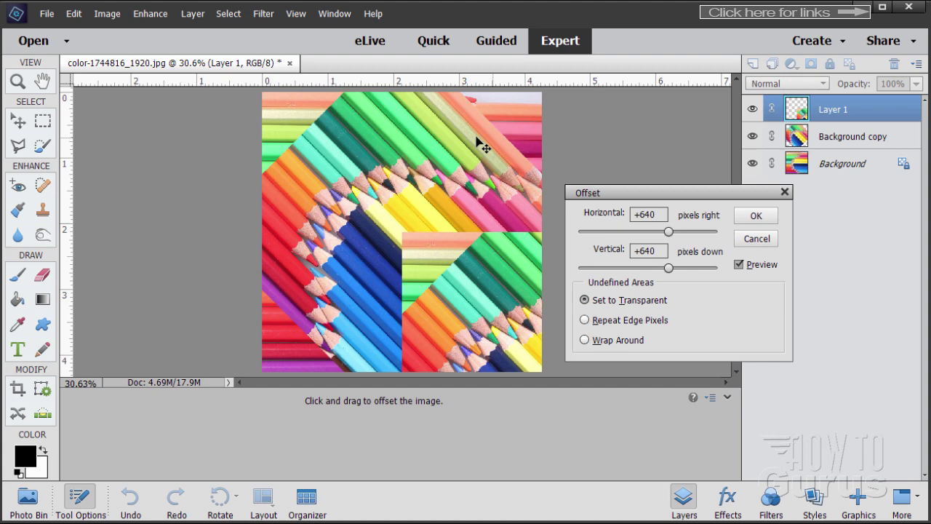
pyautogui.click(585, 320)
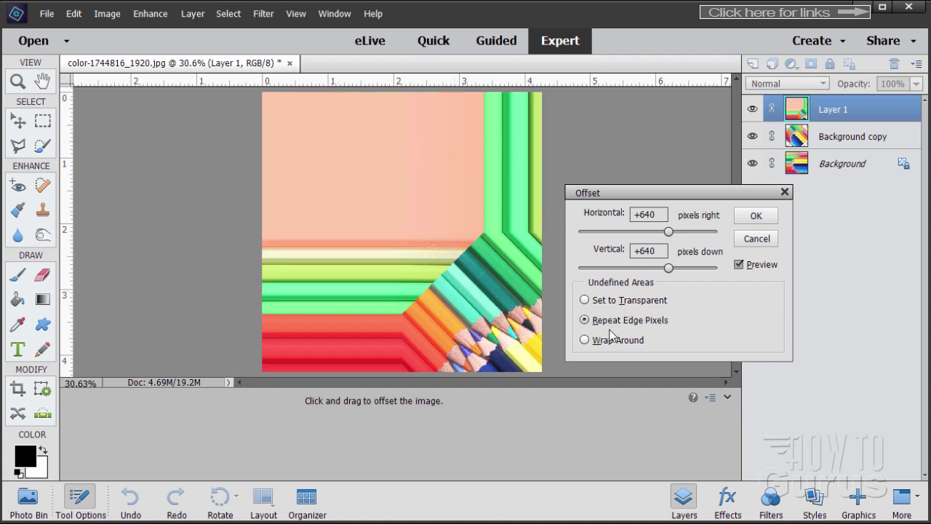
pyautogui.click(586, 339)
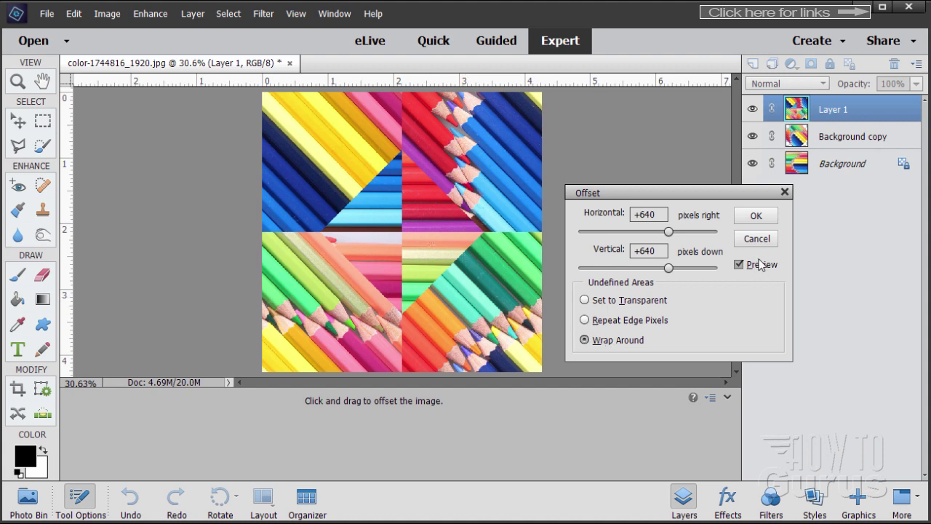
pyautogui.click(755, 216)
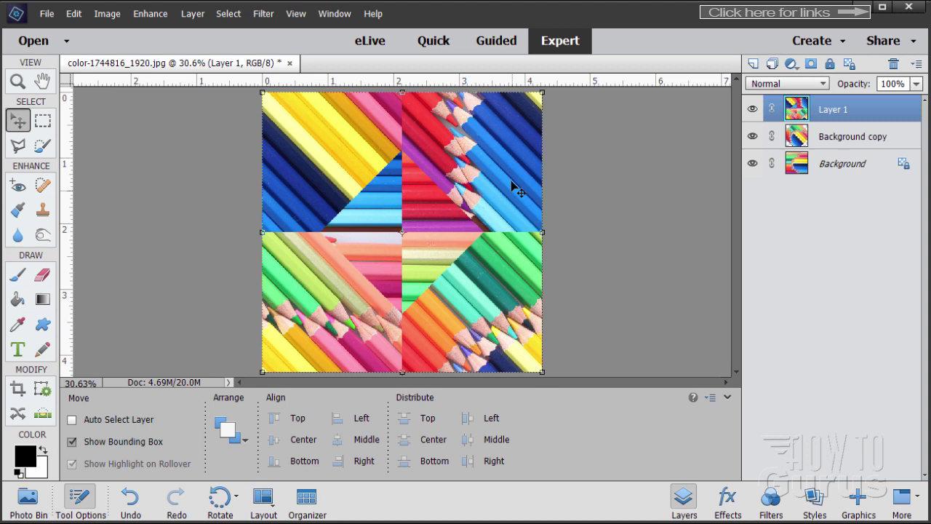
# Duplicate Layer 1 and rotate the copy 180 degrees
pyautogui.moveTo(792, 109); pyautogui.dragTo(754, 63)
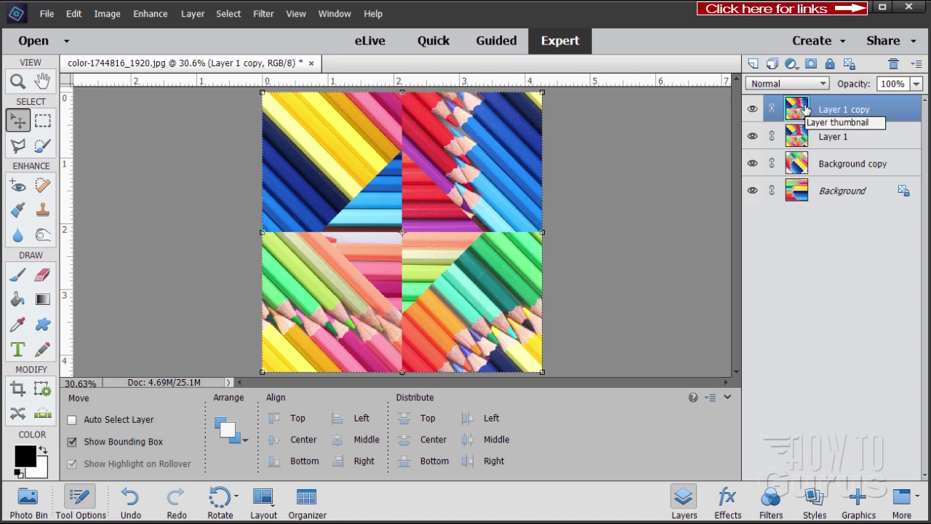
pyautogui.click(107, 13)
pyautogui.moveTo(119, 34)
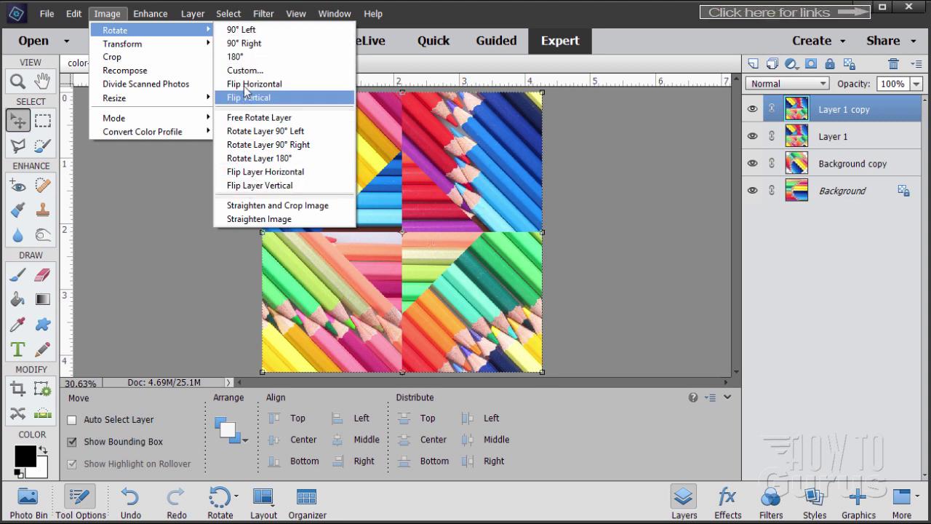
pyautogui.click(251, 159)
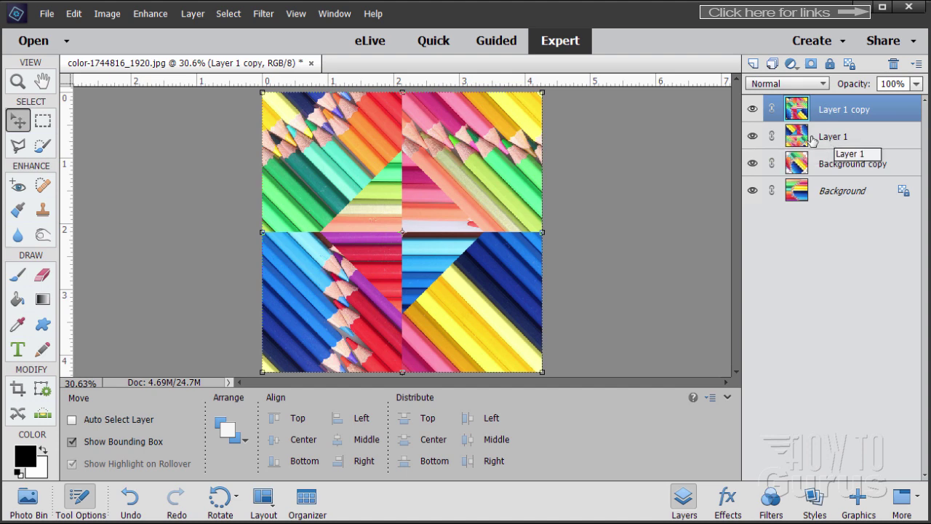
# Try Lighten, Screen, and modes from Color Dodge to Exclusion on Layer 1 copy
pyautogui.click(795, 85)
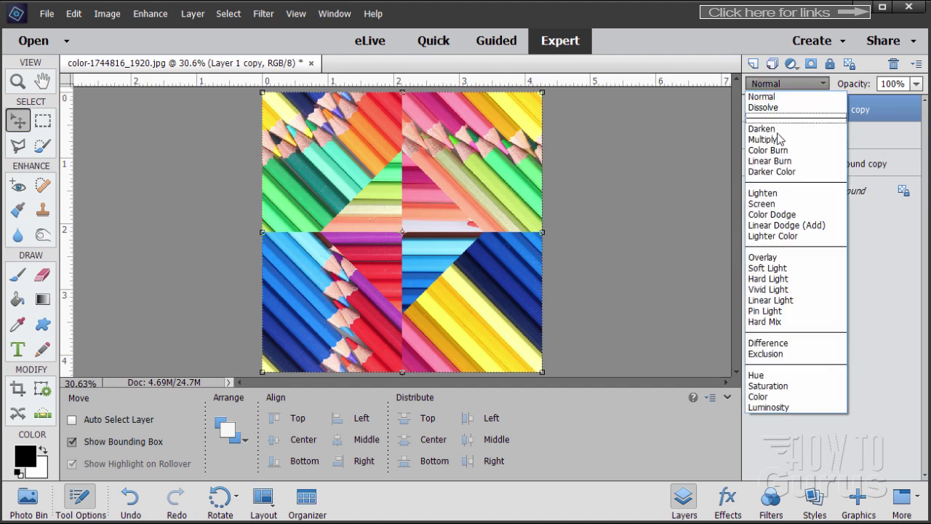
pyautogui.click(773, 194)
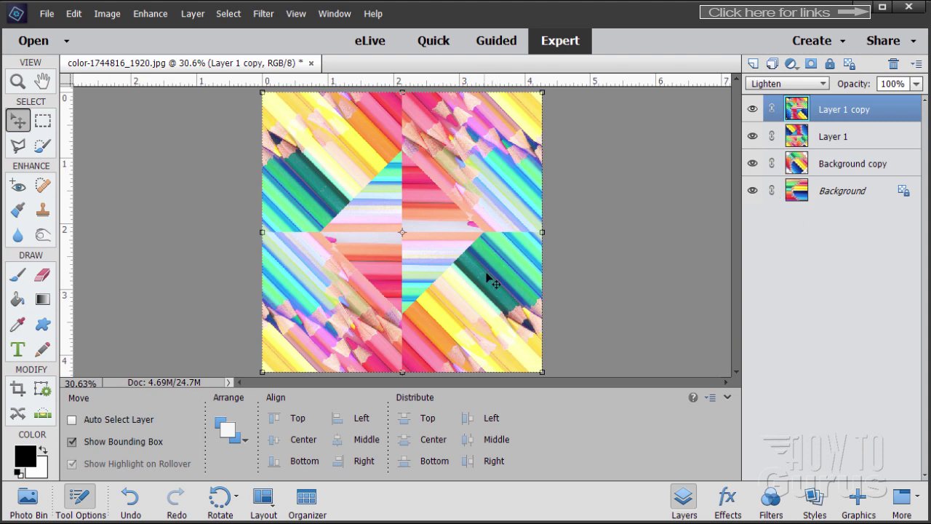
pyautogui.click(781, 83)
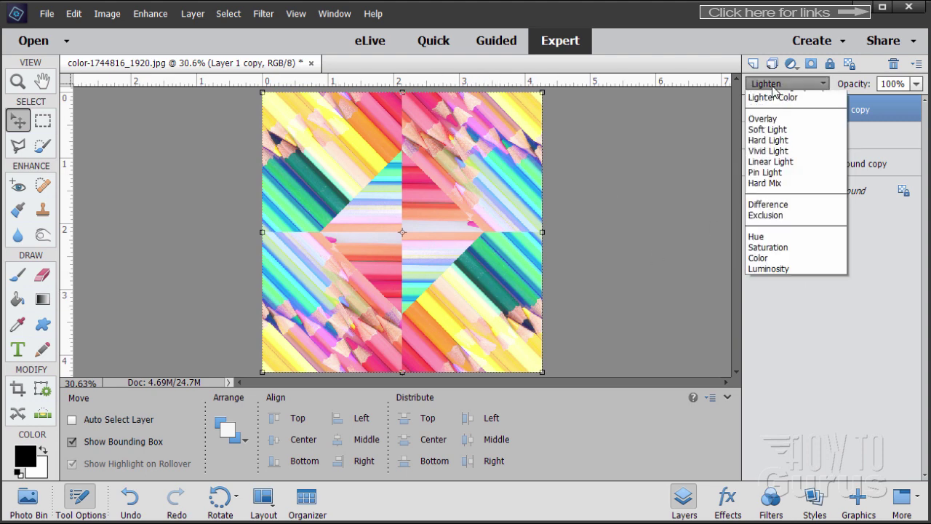
pyautogui.click(766, 205)
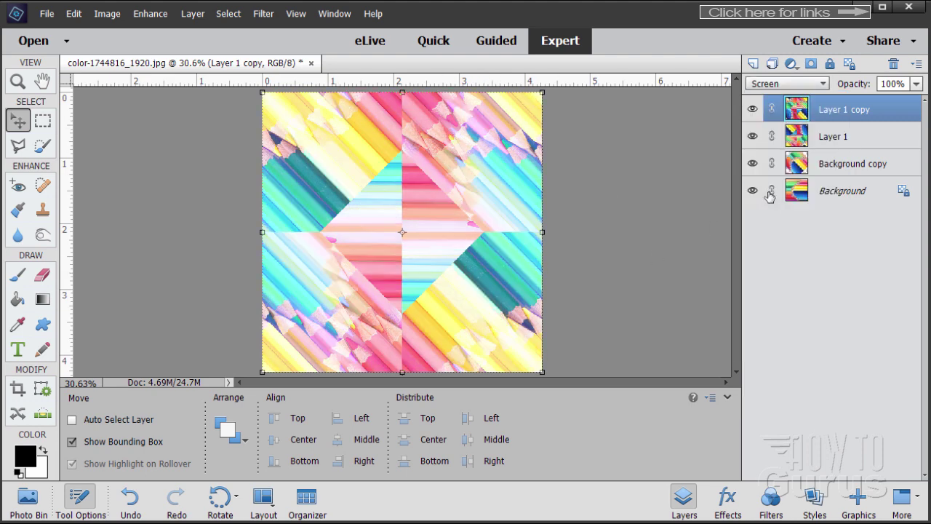
pyautogui.click(771, 86)
pyautogui.click(772, 85)
pyautogui.press('Down')
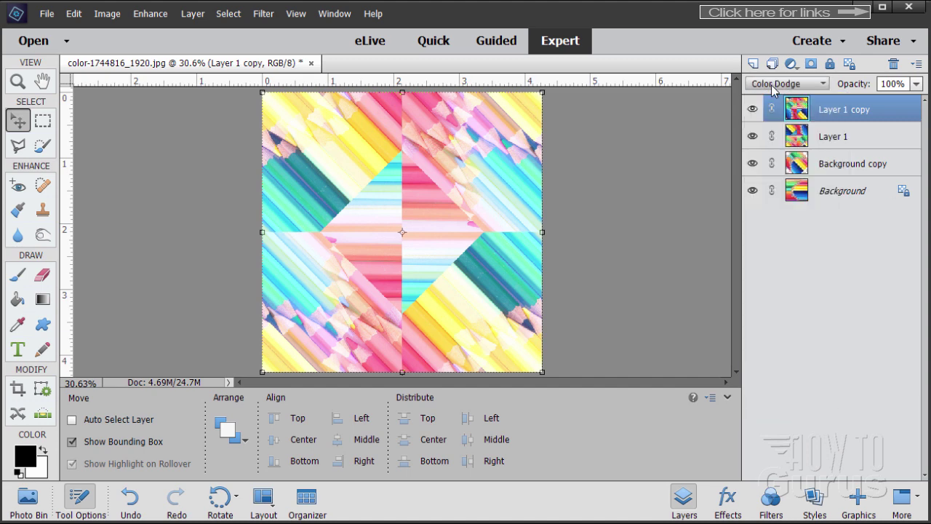
pyautogui.press('Down')
pyautogui.press('Down')
pyautogui.press('Down')
pyautogui.press('Down')
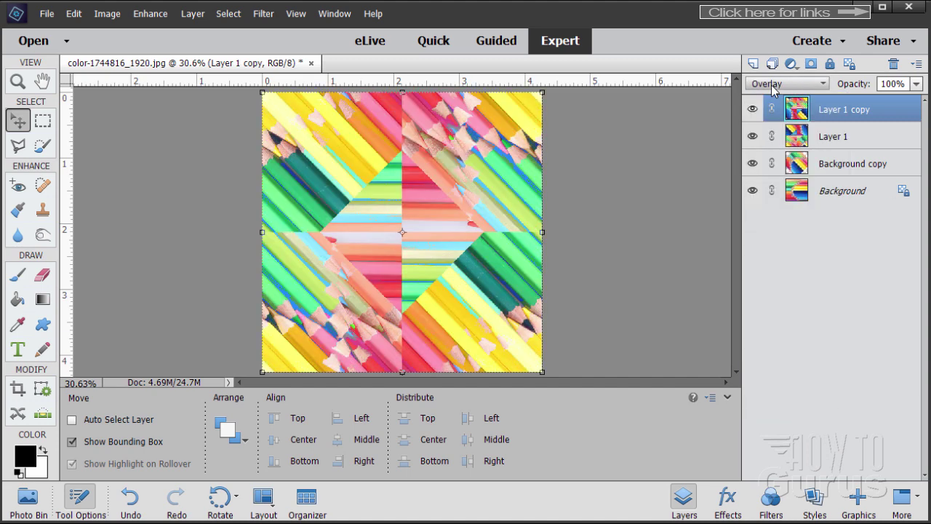
pyautogui.press('Down')
pyautogui.press('Down')
pyautogui.press('Down')
pyautogui.press('Down')
pyautogui.press('Down')
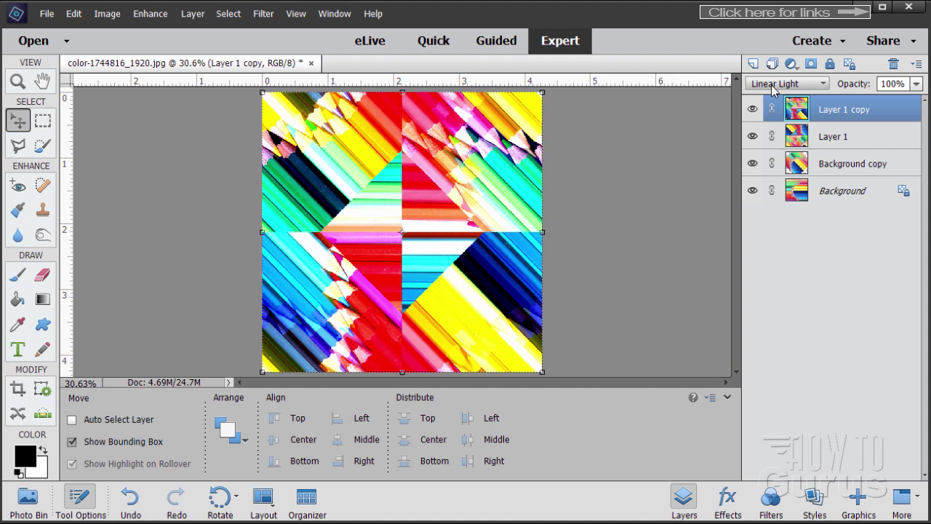
pyautogui.press('Down')
pyautogui.press('Down')
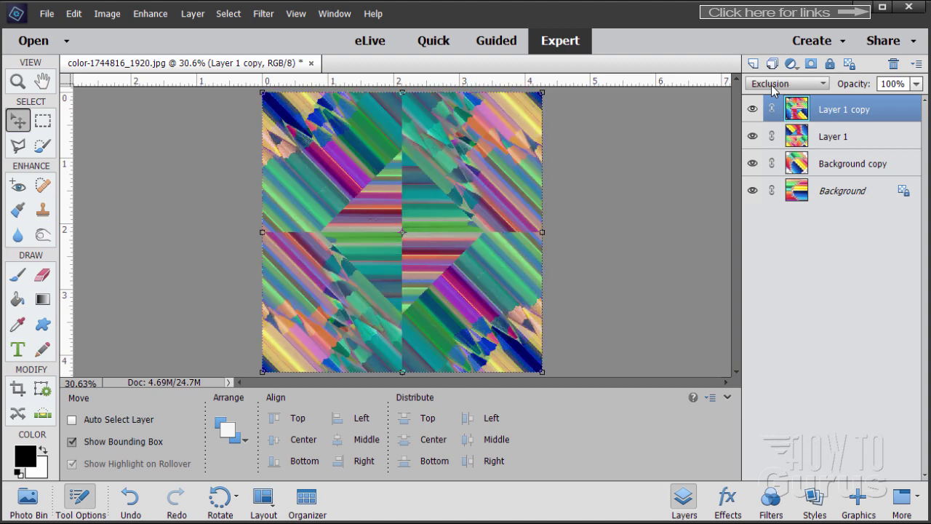
pyautogui.press('Up')
pyautogui.press('Down')
pyautogui.press('Up')
pyautogui.press('Up')
pyautogui.press('Up')
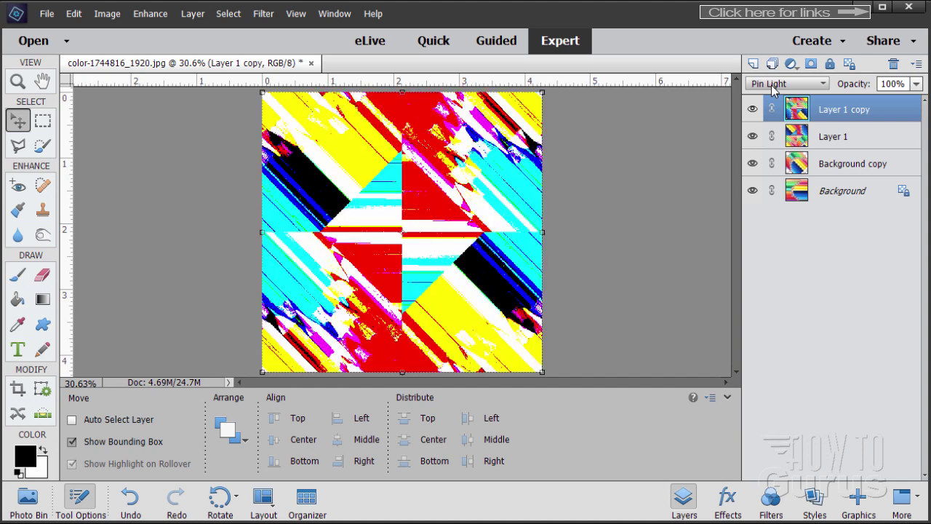
# Set Layer 1 copy's blend mode to Lighten after trying Screen once more
pyautogui.click(773, 85)
pyautogui.click(762, 203)
pyautogui.click(782, 196)
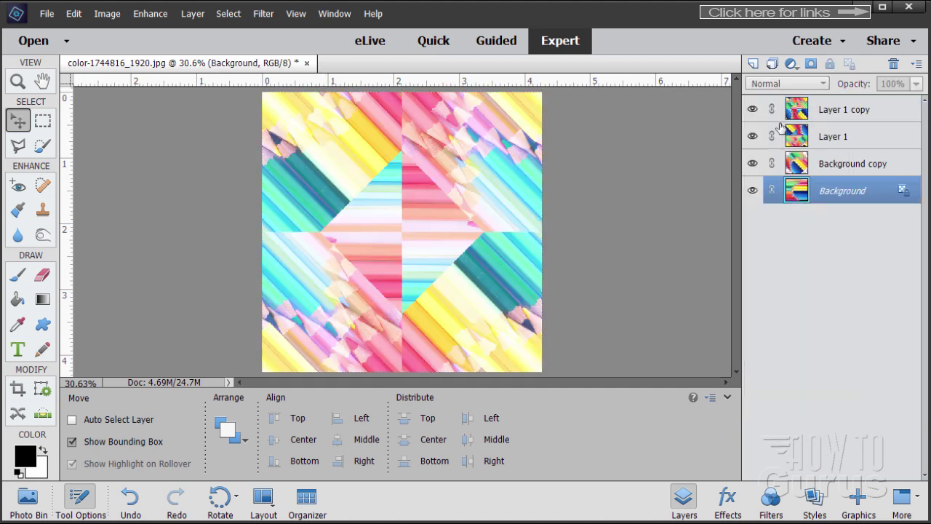
pyautogui.click(817, 109)
pyautogui.click(782, 84)
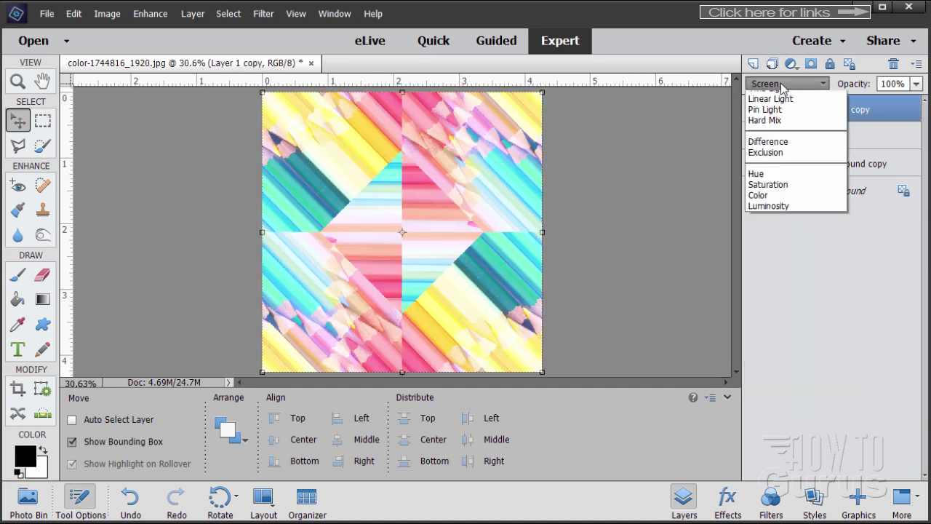
pyautogui.click(764, 193)
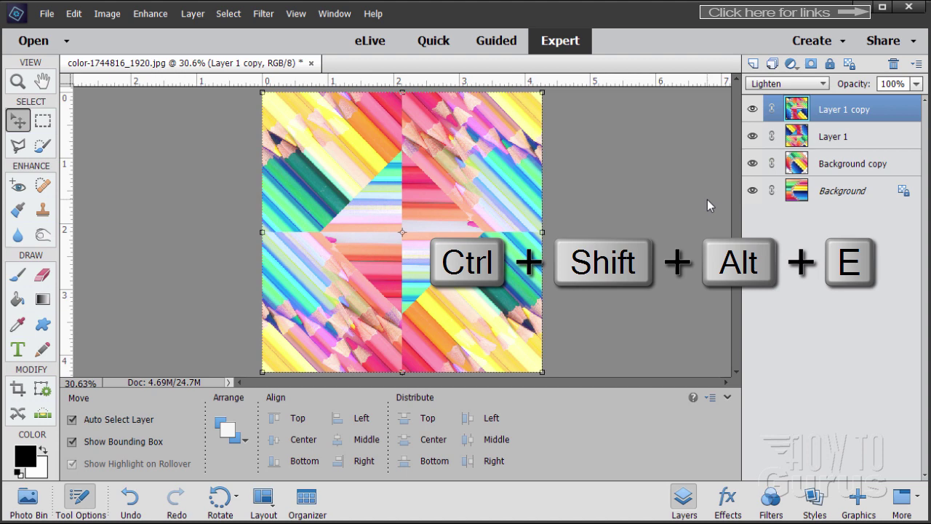
# Stamp visible layers into Layer 2 and delete the extra Layer 3
pyautogui.hotkey('ctrl', 'shift', 'alt', 'e')
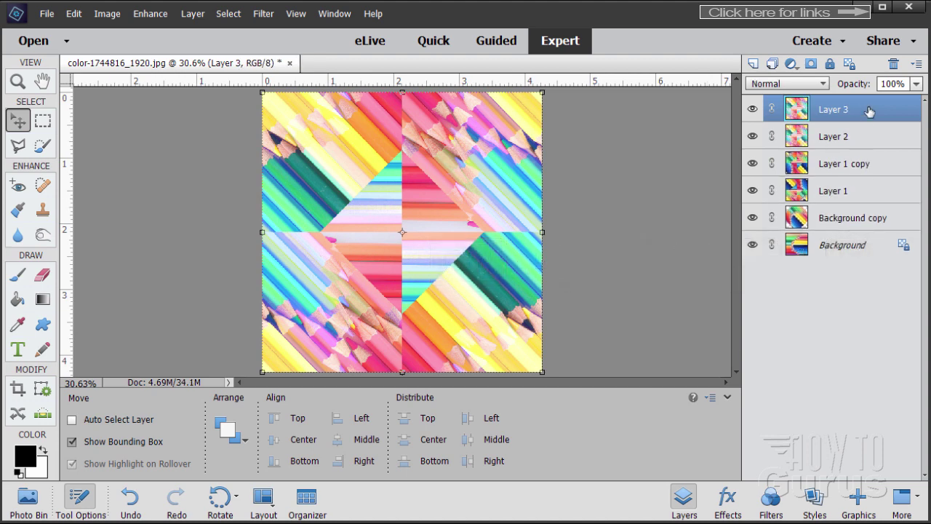
pyautogui.click(896, 66)
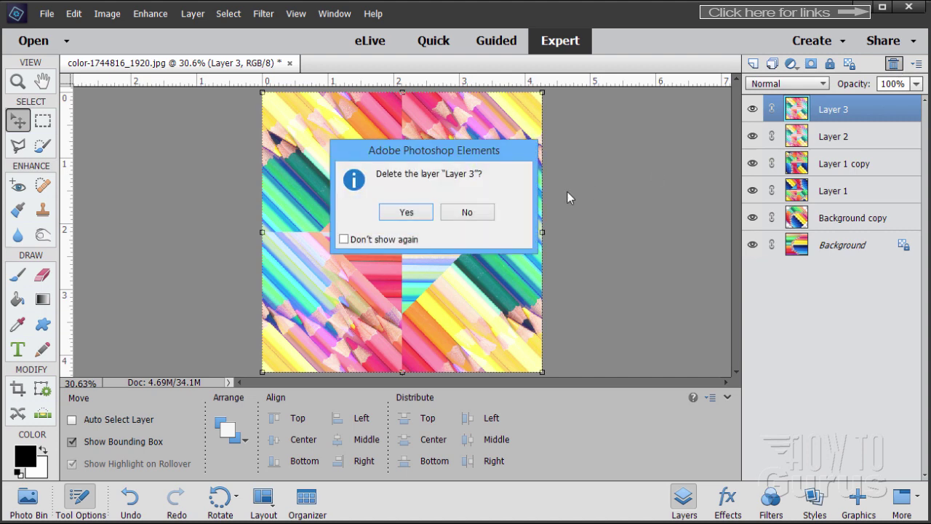
pyautogui.click(422, 212)
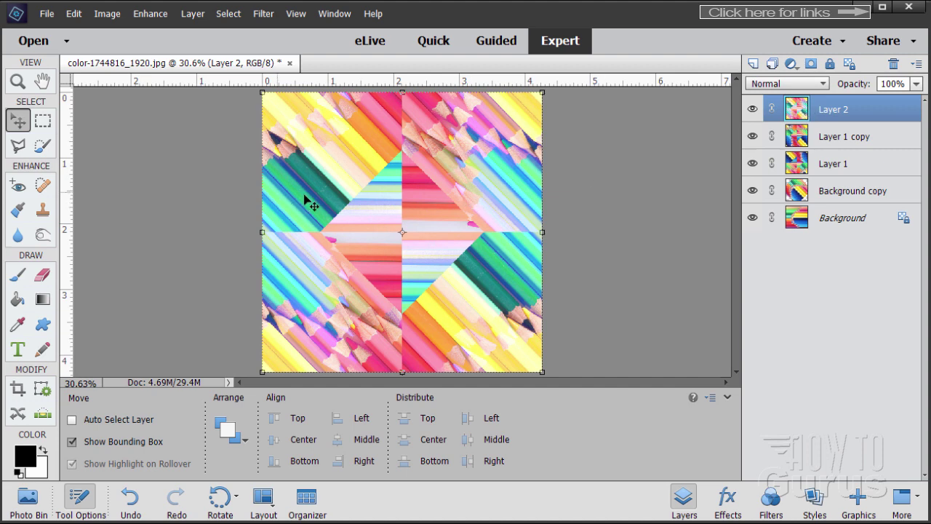
# Flip Layer 2 horizontally to mirror the merged pencil diamond left to right
pyautogui.click(107, 14)
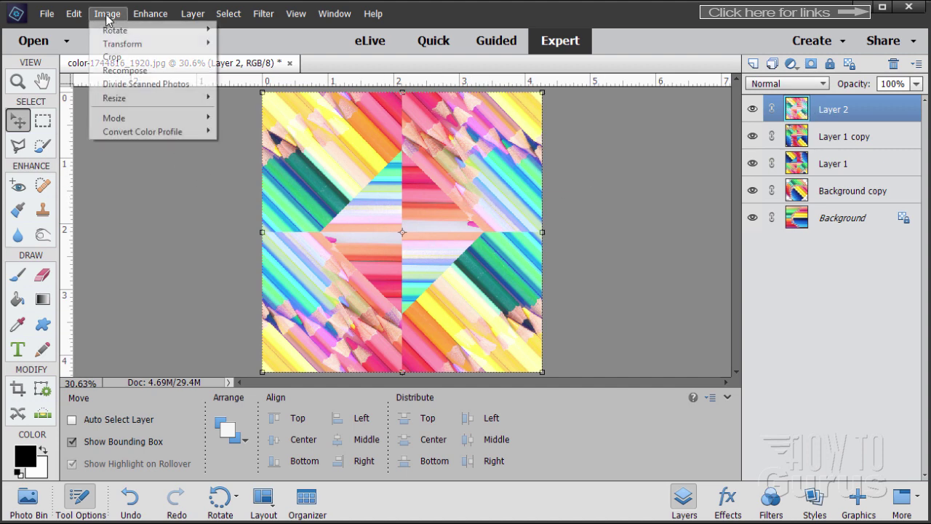
pyautogui.moveTo(115, 30)
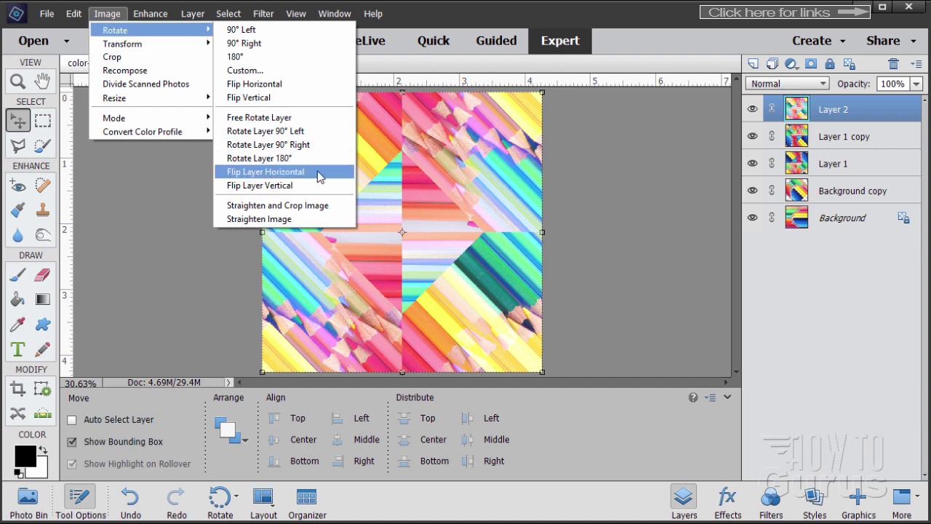
pyautogui.click(252, 175)
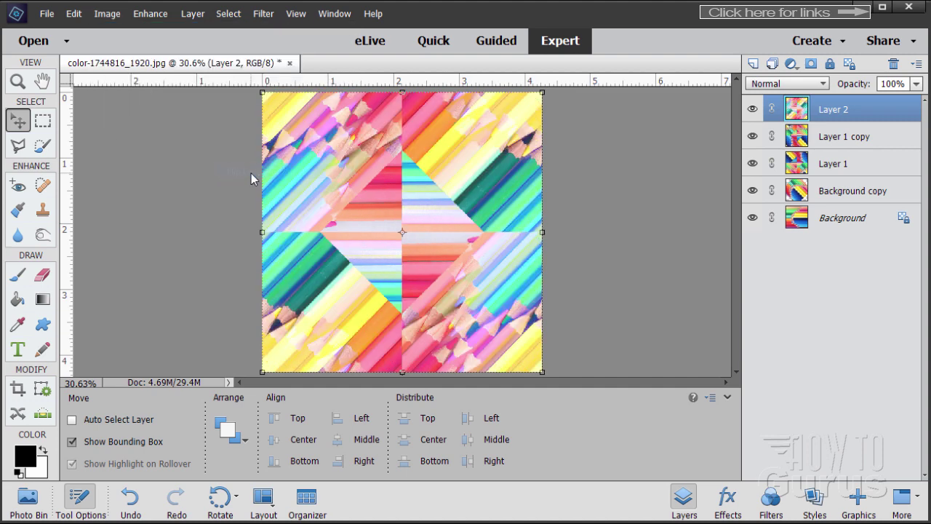
# Change Layer 2's blend mode to Darken so the flipped copy forms a central diamond
pyautogui.click(785, 83)
pyautogui.click(765, 128)
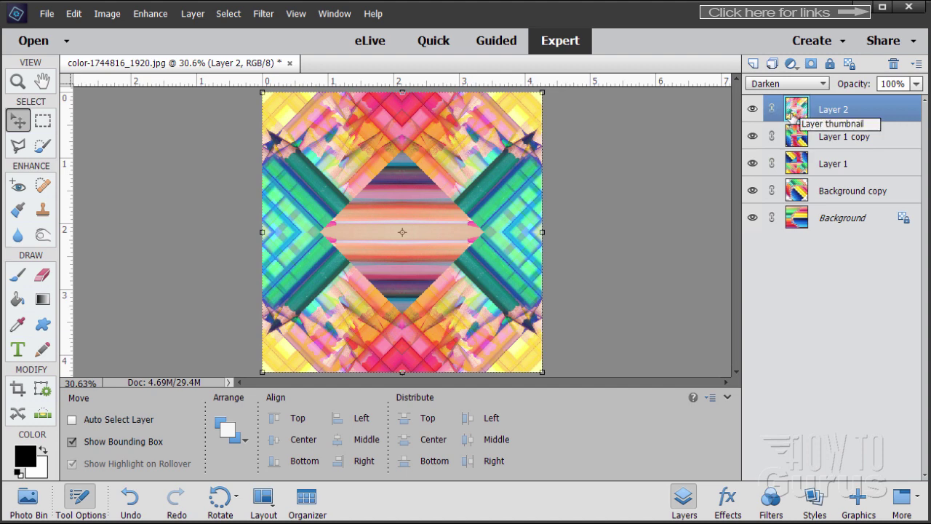
# Stamp the visible layers into a merged Layer 3 and delete the extra Layer 4
pyautogui.hotkey('ctrl', 'shift', 'alt', 'e')
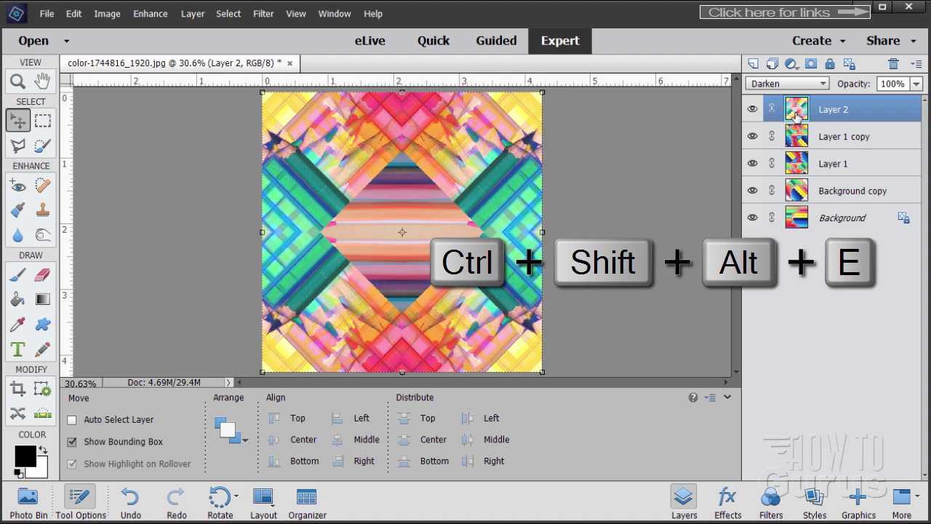
pyautogui.hotkey('ctrl', 'shift', 'alt', 'e')
pyautogui.hotkey('ctrl', 'shift', 'alt', 'e')
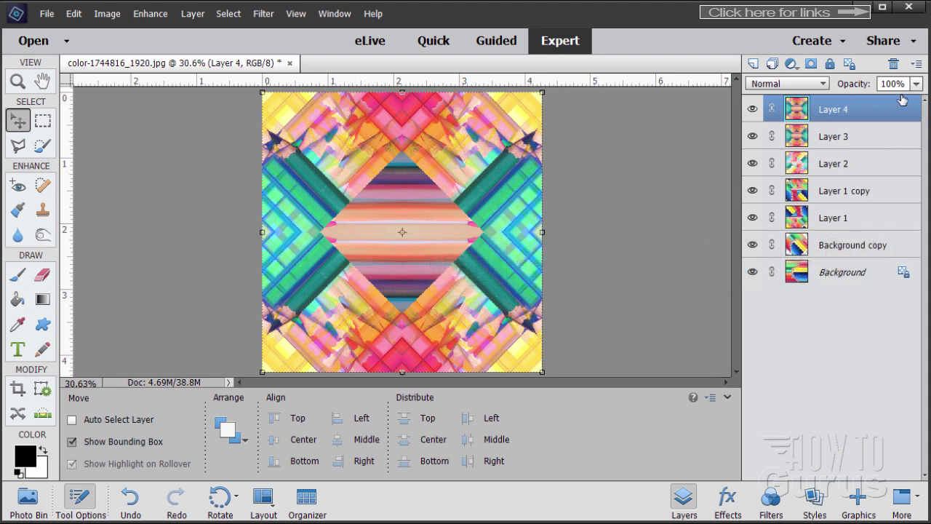
pyautogui.click(893, 64)
pyautogui.click(410, 212)
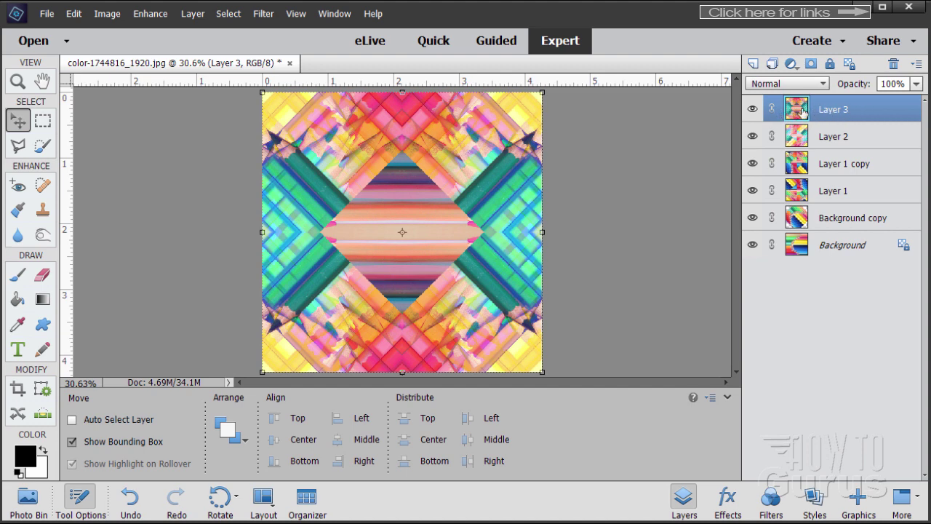
# Rotate Layer 3 90° left using Image > Rotate > Rotate Layer 90° Left
pyautogui.click(107, 16)
pyautogui.moveTo(116, 30)
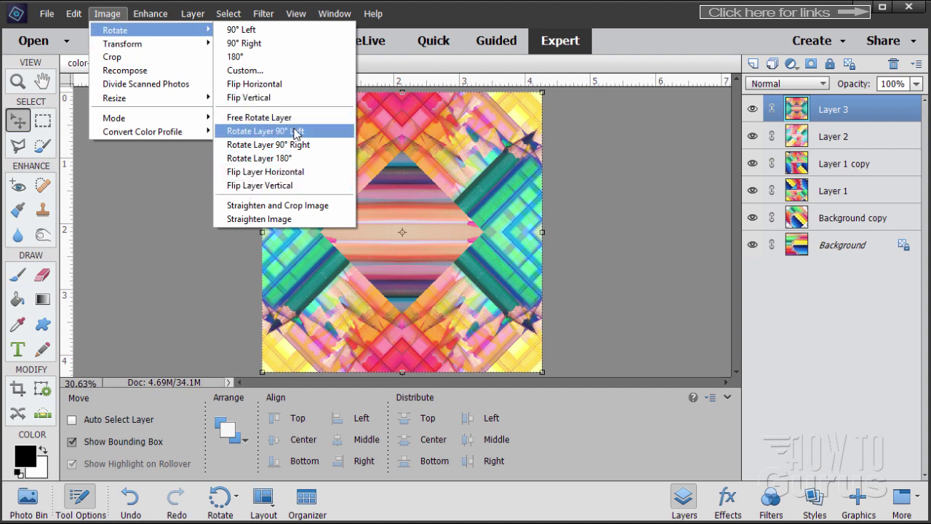
pyautogui.click(228, 131)
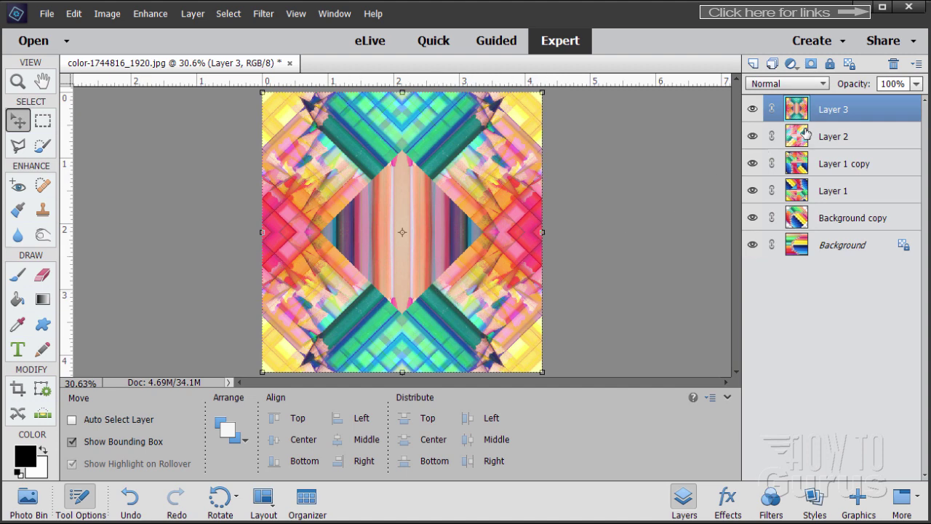
# Set Layer 3 to Darken mode, then hide and show it to compare the result
pyautogui.click(806, 85)
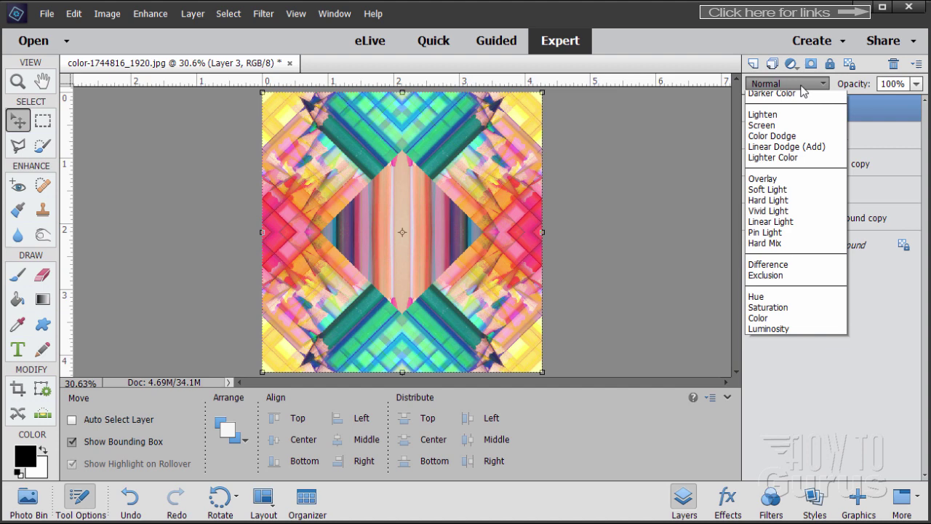
pyautogui.click(775, 129)
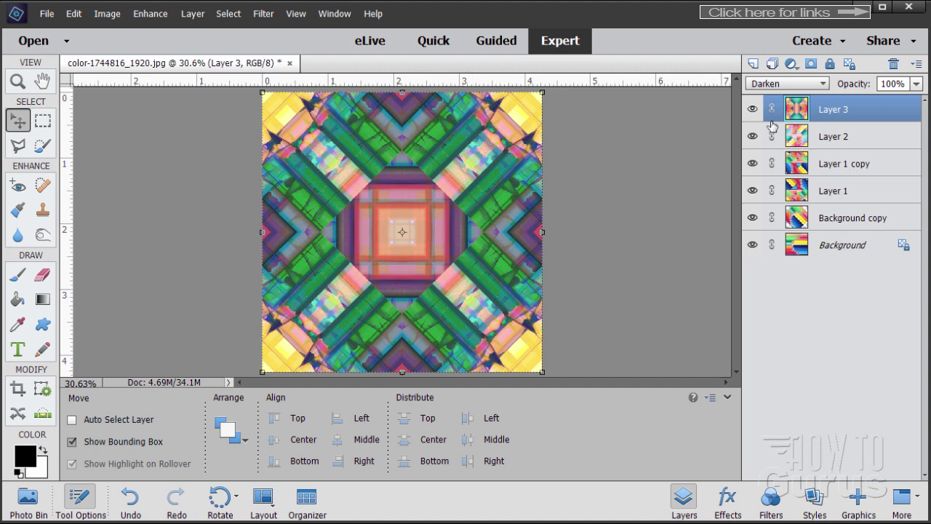
pyautogui.click(753, 109)
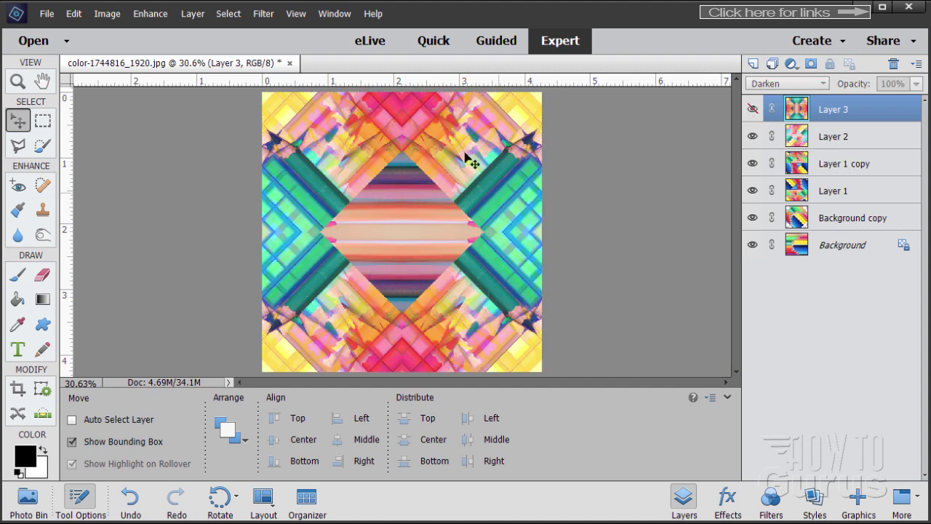
pyautogui.click(753, 109)
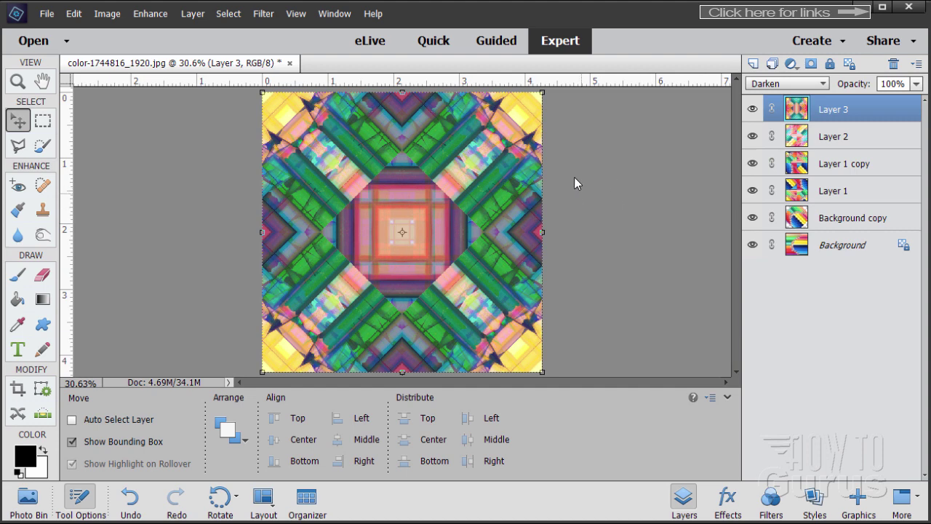
# Add a Levels 1 adjustment layer through Layer > New Adjustment Layer > Levels
pyautogui.click(191, 15)
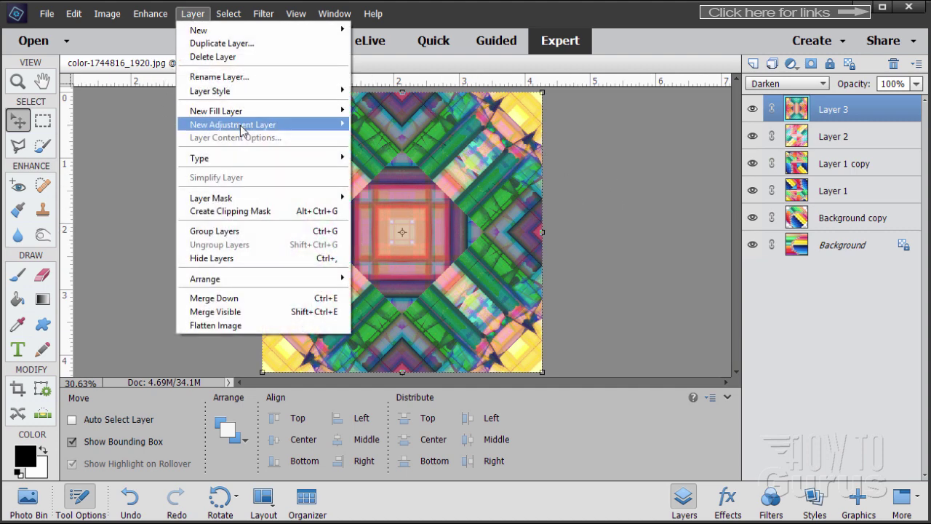
pyautogui.moveTo(241, 126)
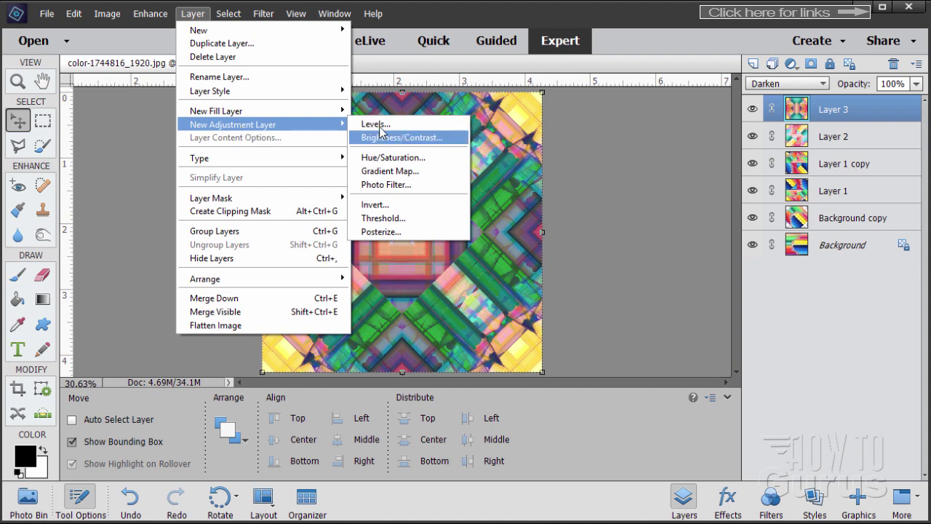
pyautogui.click(385, 124)
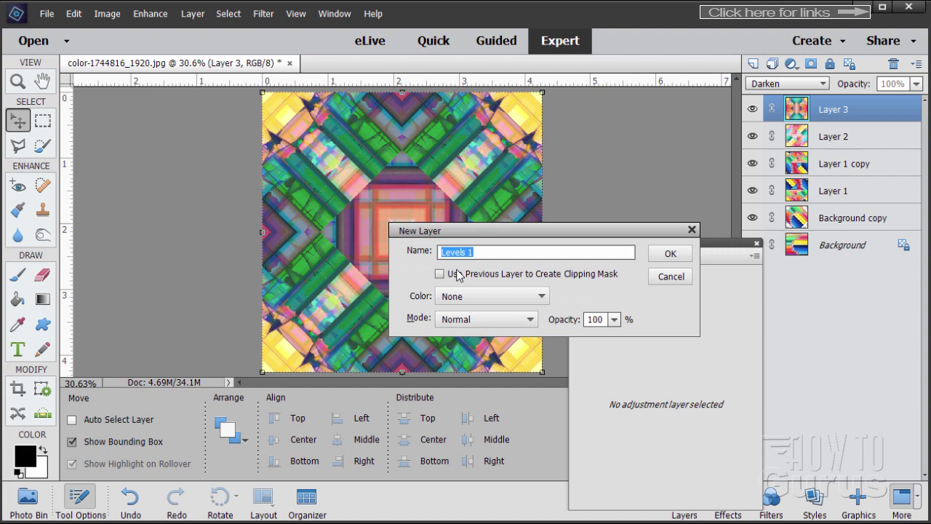
pyautogui.click(669, 254)
# Set the Levels 1 input levels to 42, 1.32 and 230
pyautogui.moveTo(665, 243); pyautogui.dragTo(653, 163)
pyautogui.moveTo(637, 292)
pyautogui.mouseDown()
pyautogui.moveTo(613, 291)
pyautogui.moveTo(650, 291)
pyautogui.moveTo(620, 291)
pyautogui.moveTo(634, 292)
pyautogui.mouseUp()
pyautogui.moveTo(567, 291); pyautogui.dragTo(588, 292)
pyautogui.moveTo(709, 293); pyautogui.dragTo(630, 291)
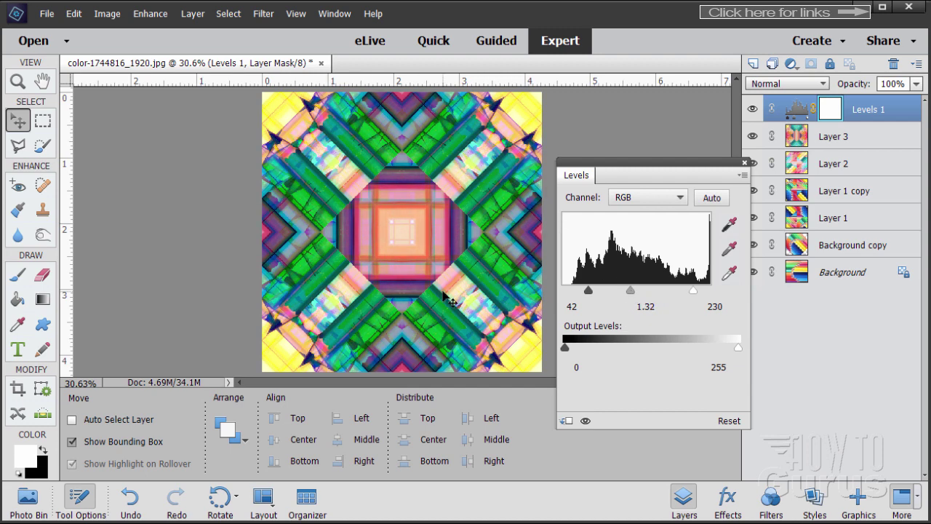
# Close the Levels settings, toggle Layer 3's visibility to compare, and select Layer 3
pyautogui.click(745, 163)
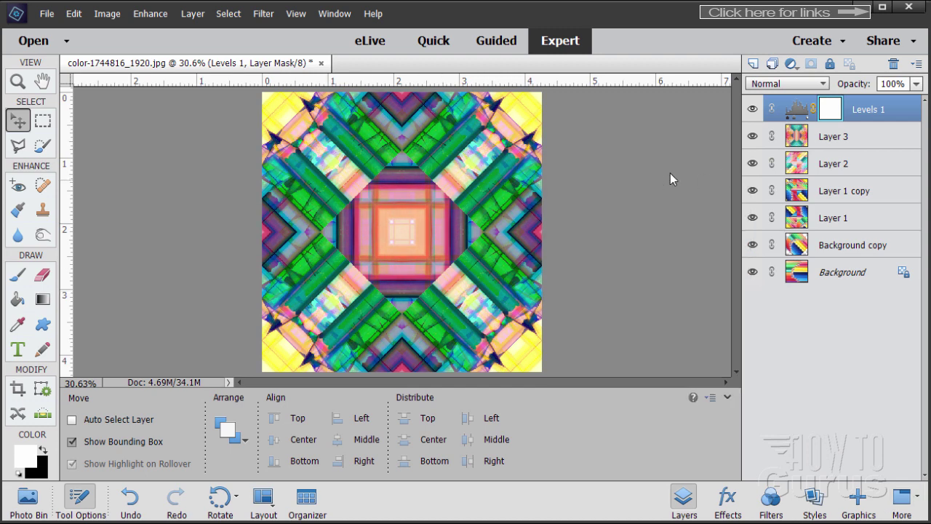
pyautogui.click(753, 136)
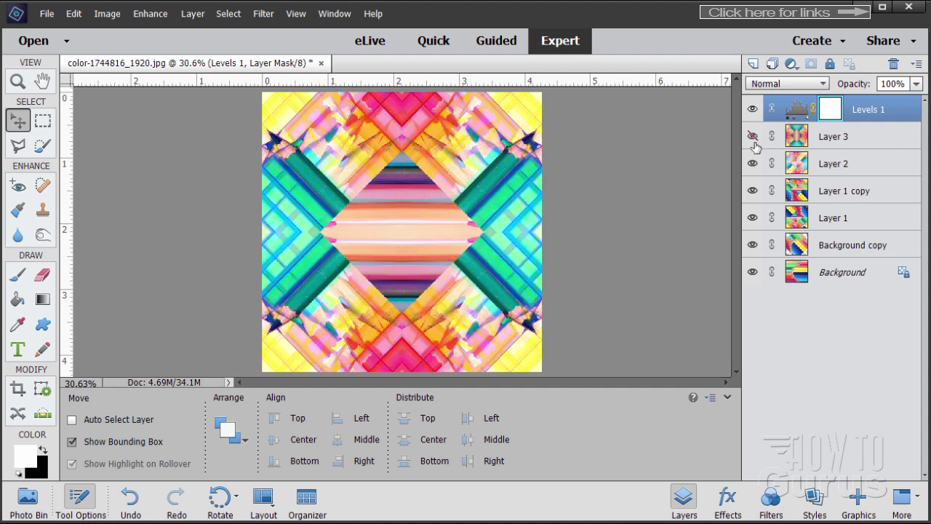
pyautogui.click(753, 138)
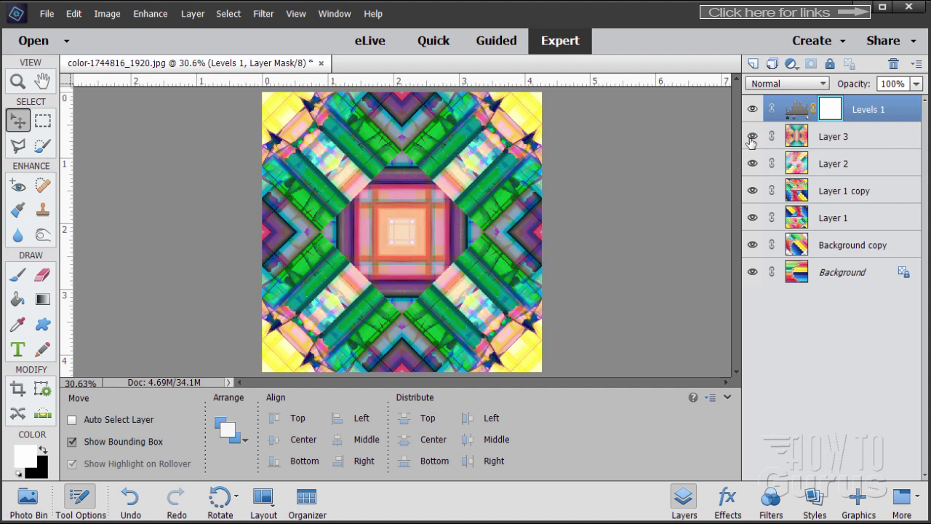
pyautogui.click(782, 141)
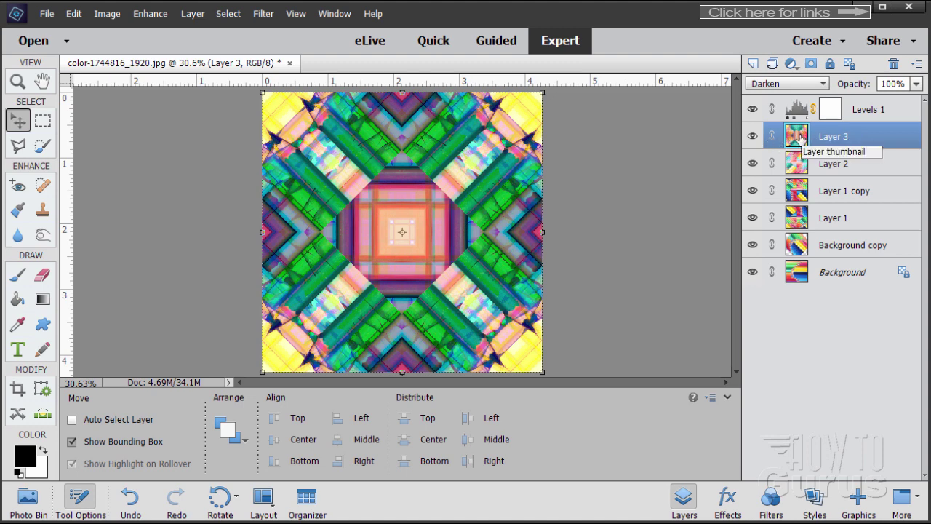
# Cycle Layer 3 through the blend modes and settle on Lighten
pyautogui.click(776, 83)
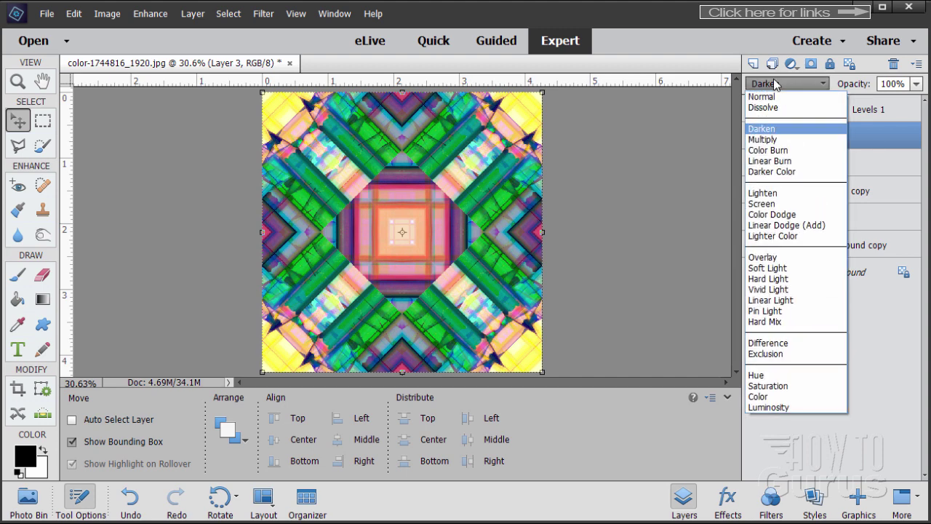
pyautogui.click(774, 96)
pyautogui.click(770, 84)
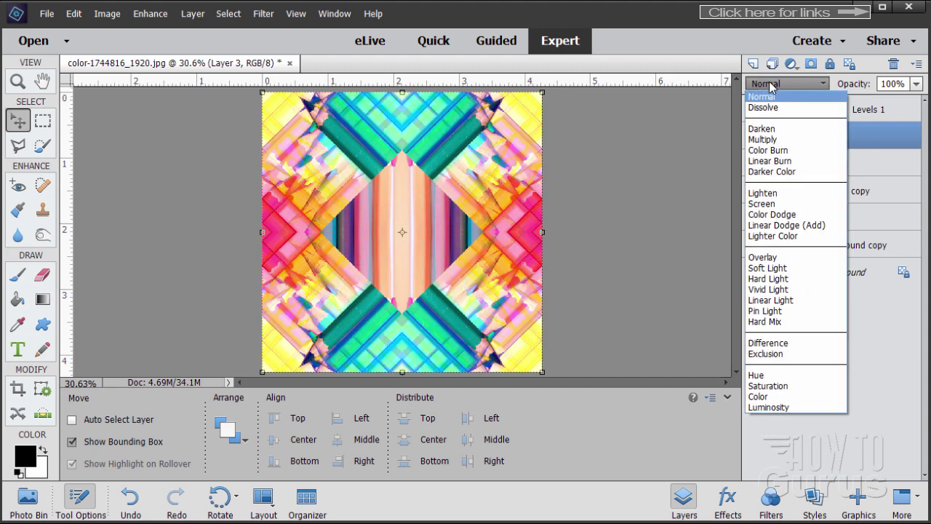
pyautogui.click(769, 85)
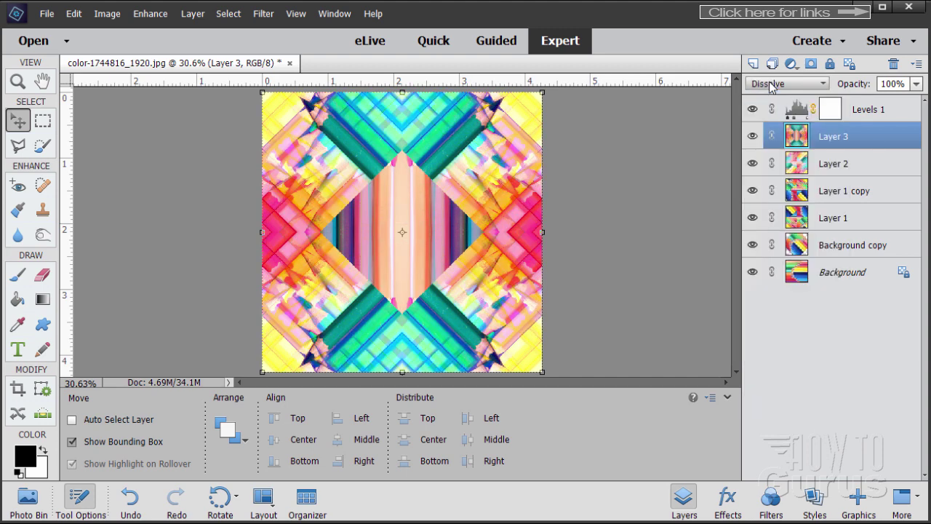
pyautogui.scroll(-1, 769, 84)
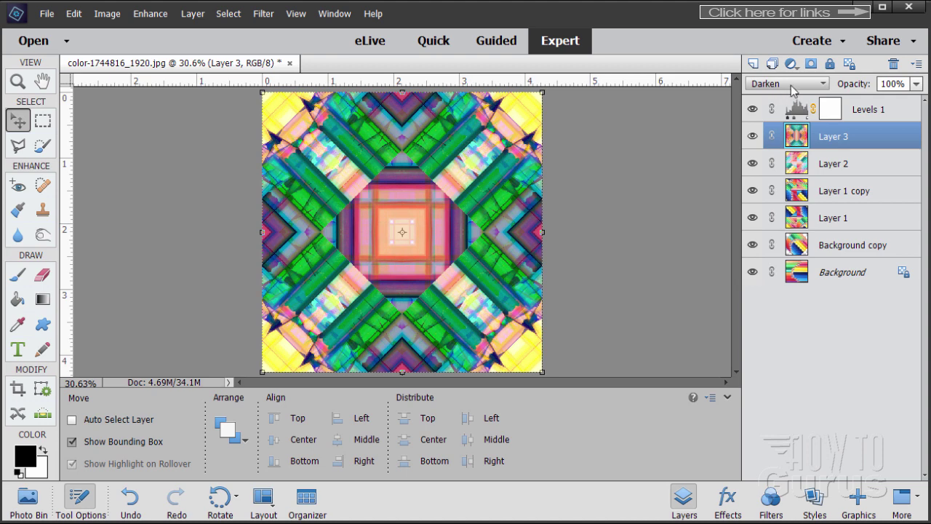
pyautogui.scroll(-1, 793, 91)
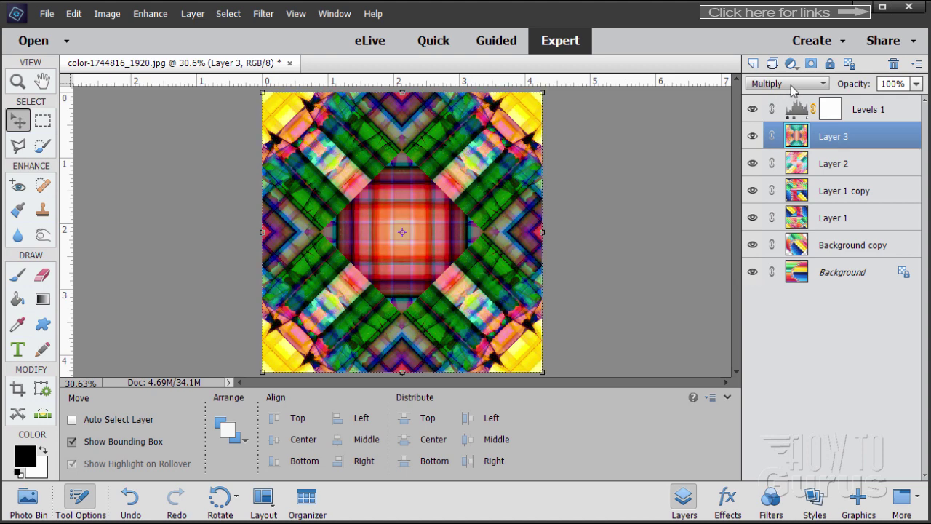
pyautogui.scroll(-1, 793, 90)
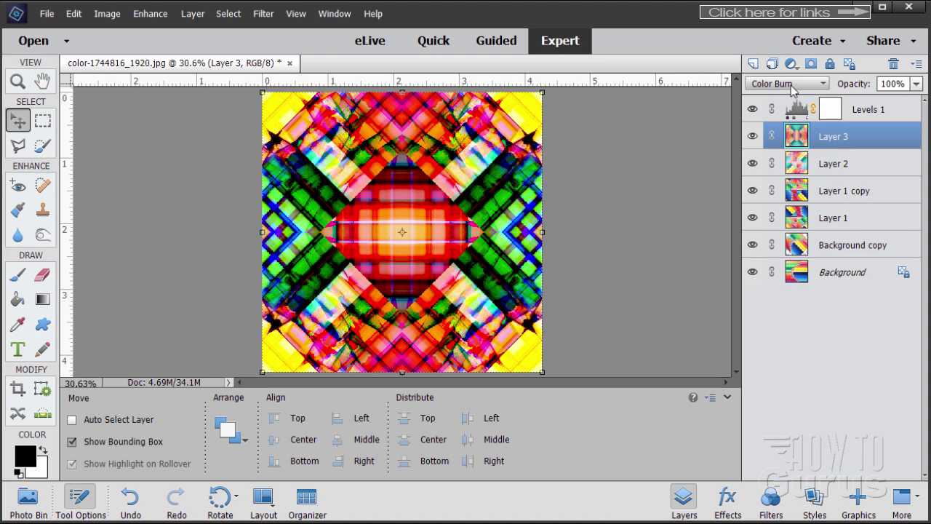
pyautogui.scroll(-1, 793, 90)
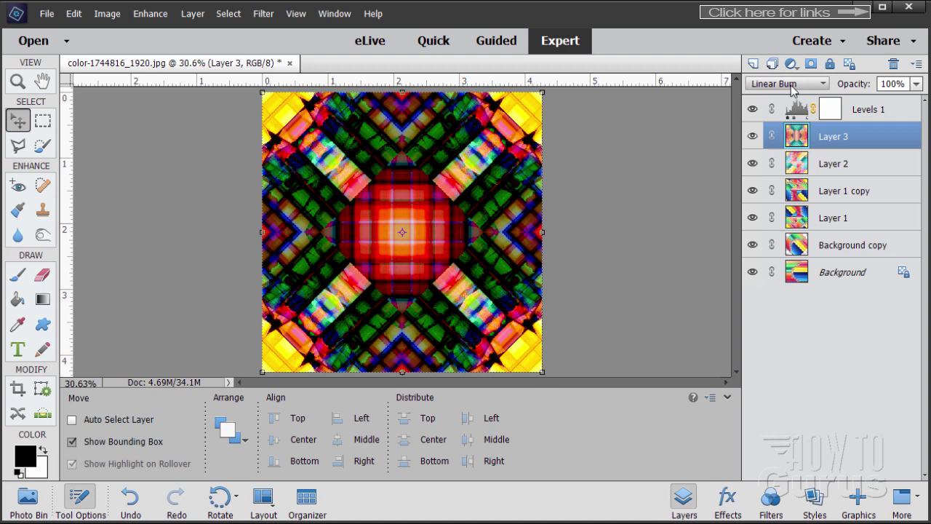
pyautogui.scroll(-1, 792, 90)
pyautogui.scroll(-1, 792, 89)
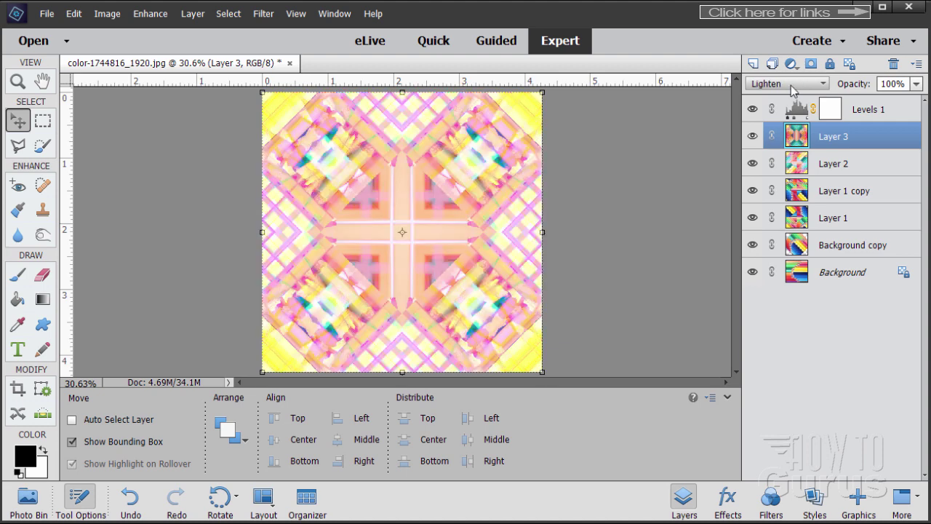
pyautogui.scroll(-1, 792, 90)
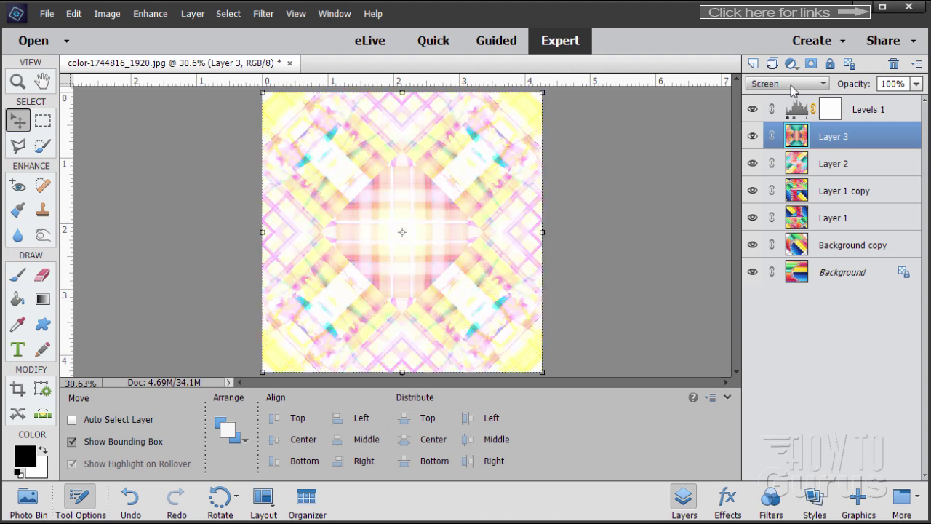
pyautogui.scroll(1, 793, 91)
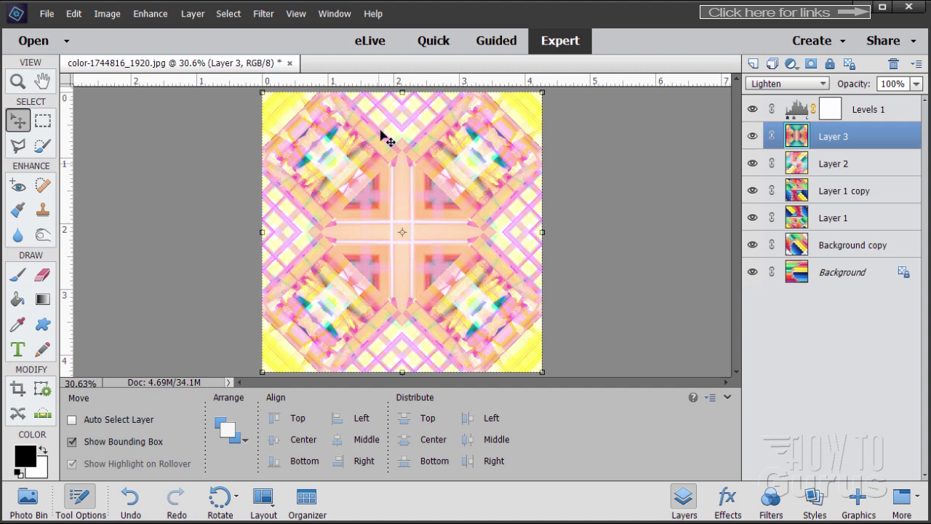
# Reopen Levels 1 and change its input levels to 71, 0.51 and 230
pyautogui.doubleClick(799, 115)
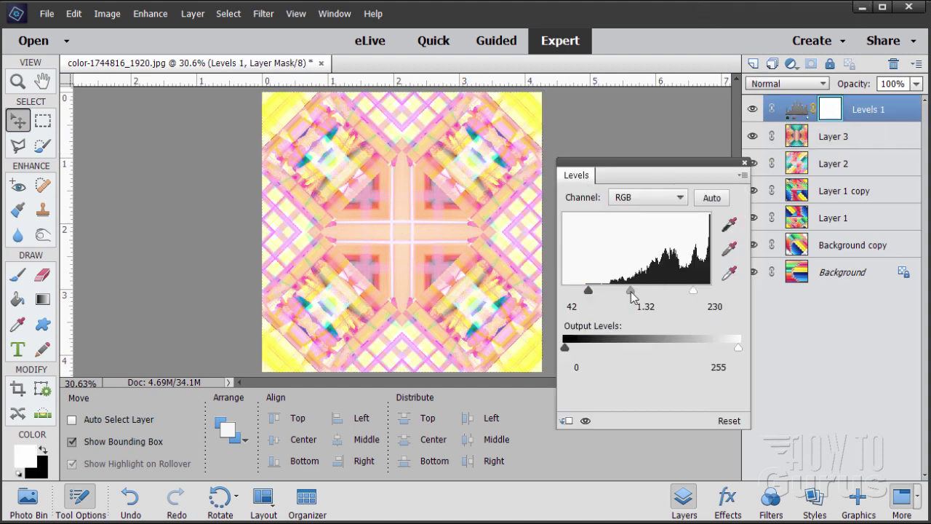
pyautogui.moveTo(632, 295); pyautogui.dragTo(661, 291)
pyautogui.moveTo(589, 291)
pyautogui.mouseDown()
pyautogui.moveTo(608, 295)
pyautogui.moveTo(598, 294)
pyautogui.mouseUp()
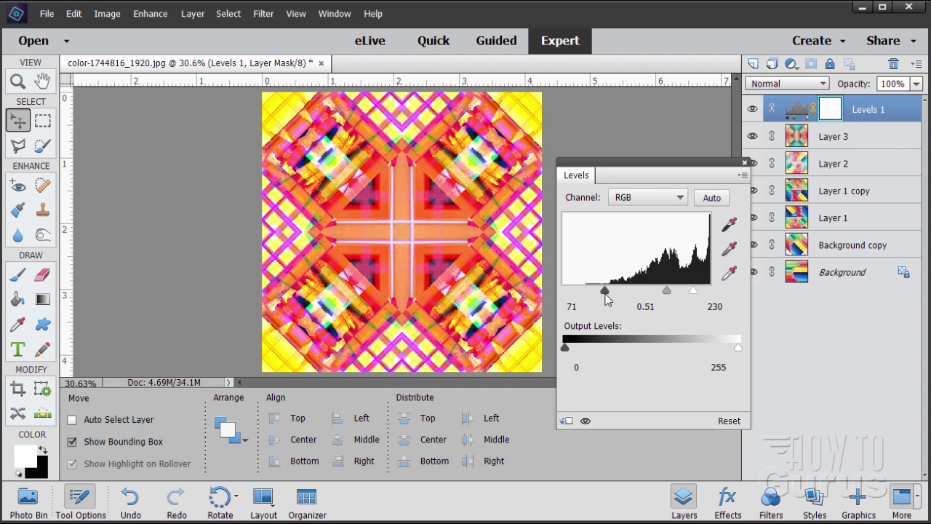
pyautogui.click(744, 163)
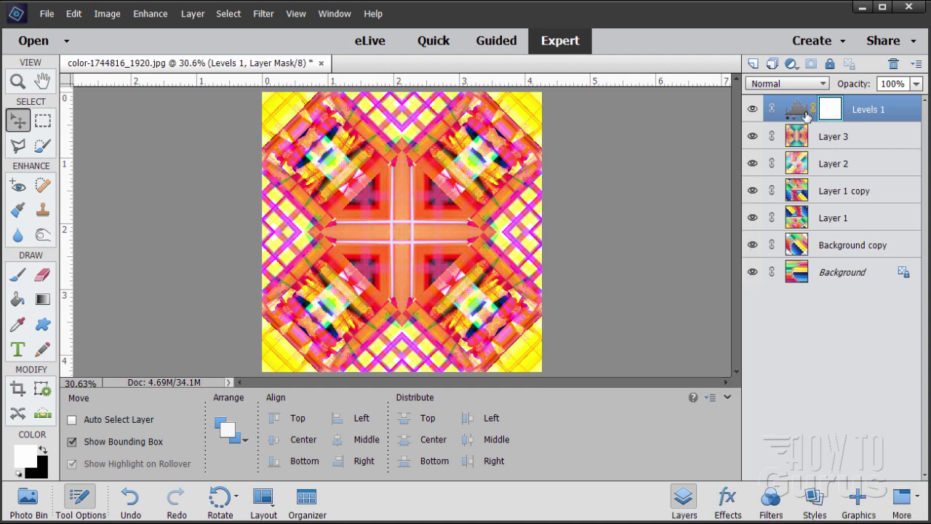
# Select Layer 3 and put focus on its blend mode dropdown
pyautogui.click(782, 83)
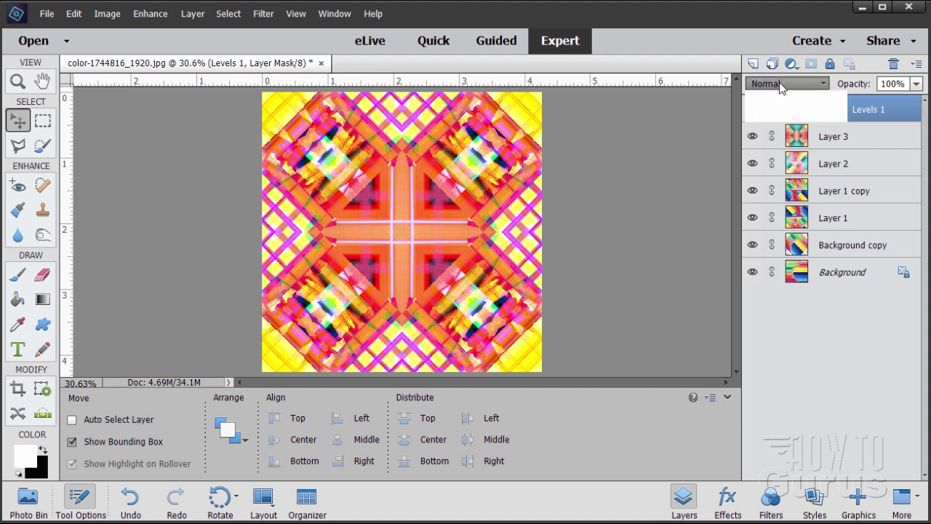
pyautogui.click(806, 135)
pyautogui.click(807, 138)
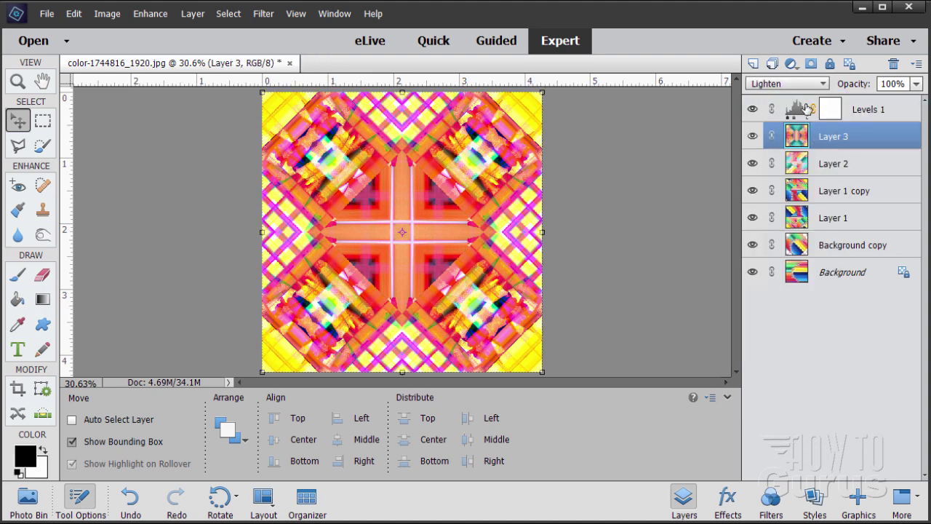
pyautogui.click(796, 85)
pyautogui.click(796, 84)
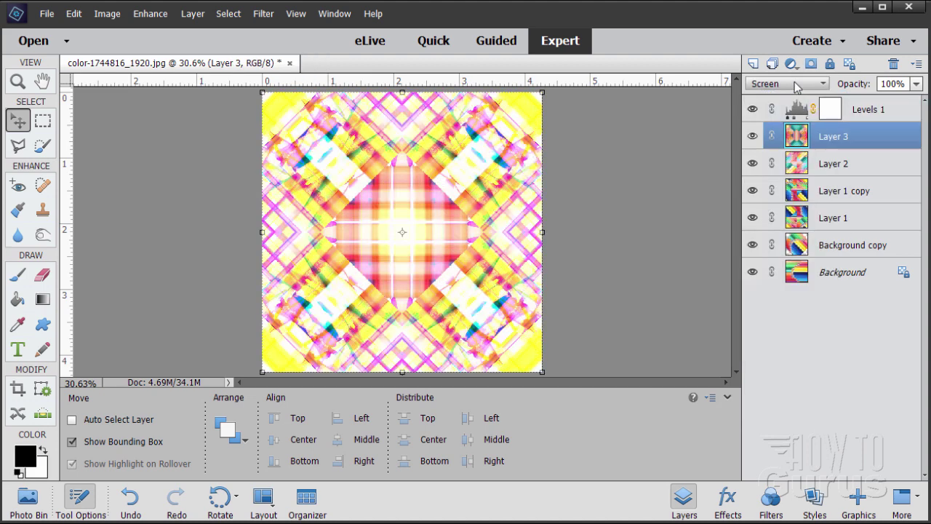
# Preview Layer 3 in each blend mode from Hard Light through Luminosity
pyautogui.scroll(-1, 782, 91)
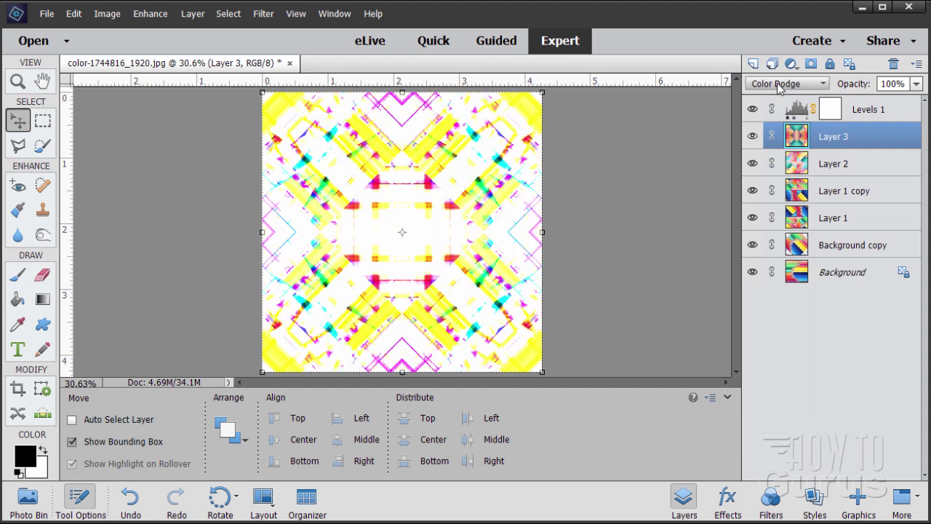
pyautogui.scroll(-1, 780, 89)
pyautogui.scroll(-1, 780, 89)
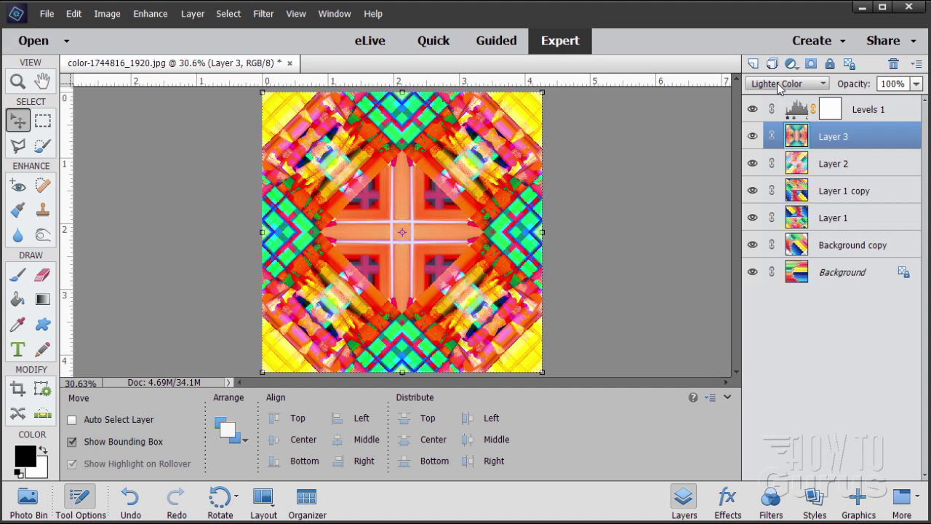
pyautogui.scroll(-1, 779, 88)
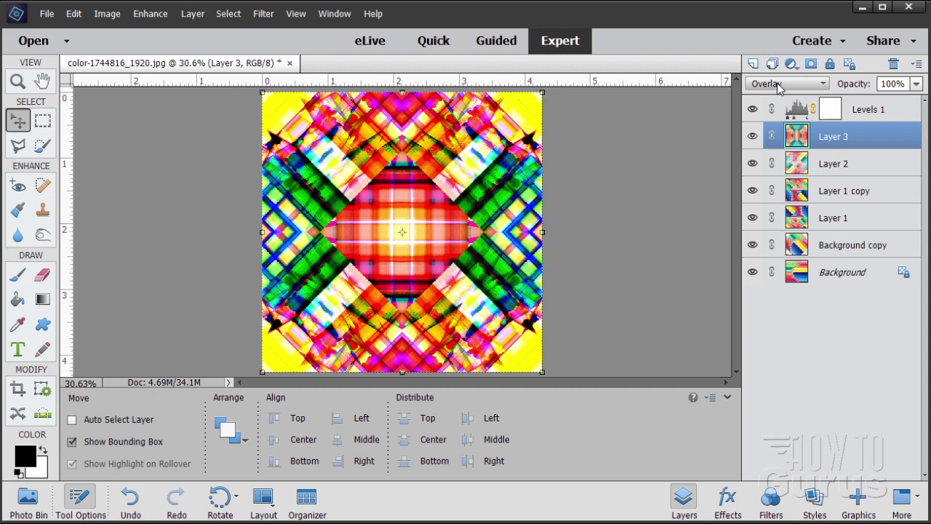
pyautogui.scroll(-1, 780, 89)
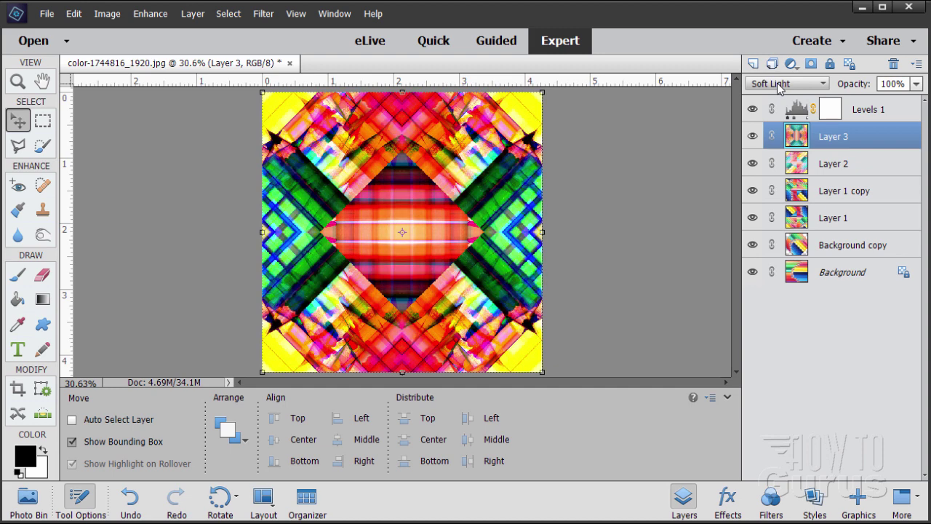
pyautogui.scroll(-1, 780, 89)
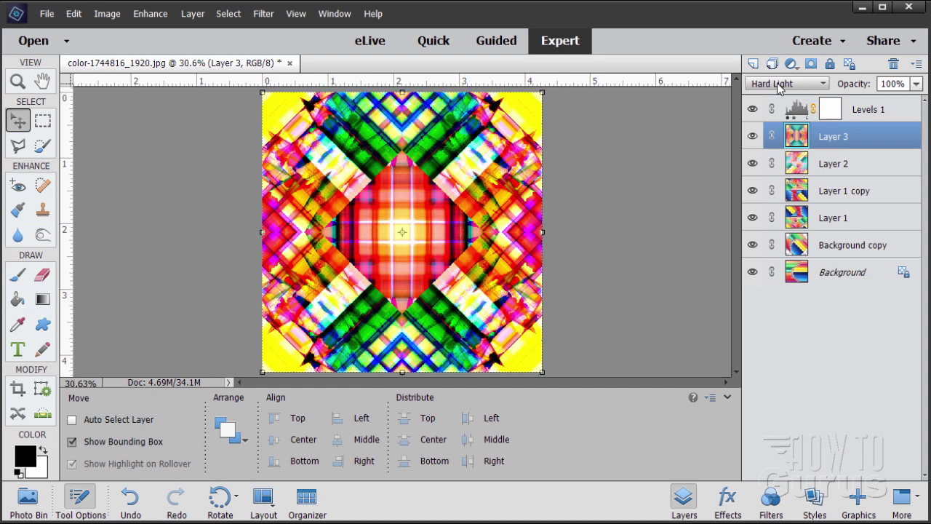
pyautogui.scroll(-1, 780, 88)
pyautogui.scroll(-1, 779, 89)
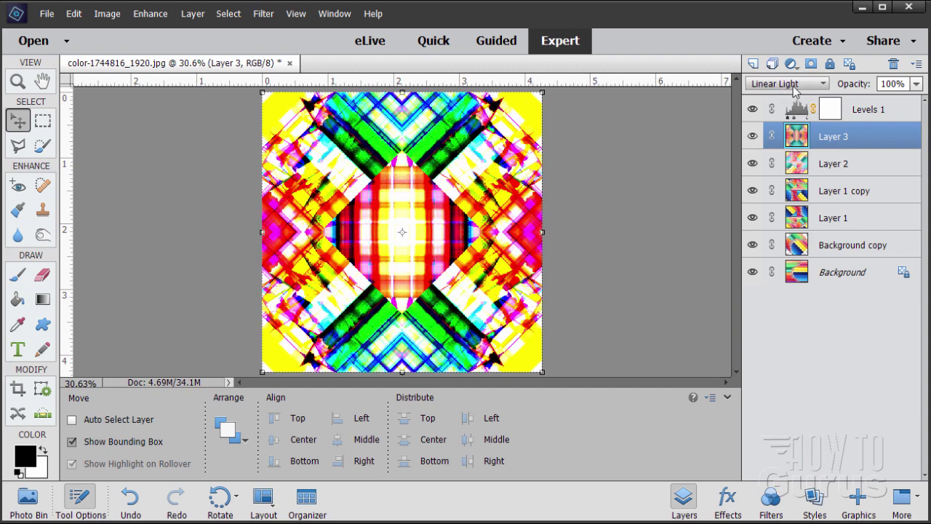
pyautogui.scroll(-3, 793, 88)
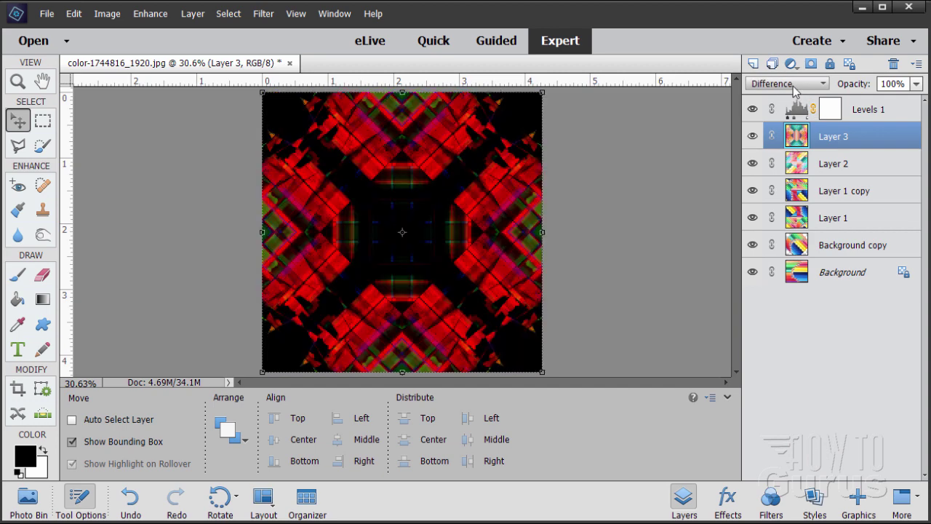
pyautogui.scroll(-1, 793, 88)
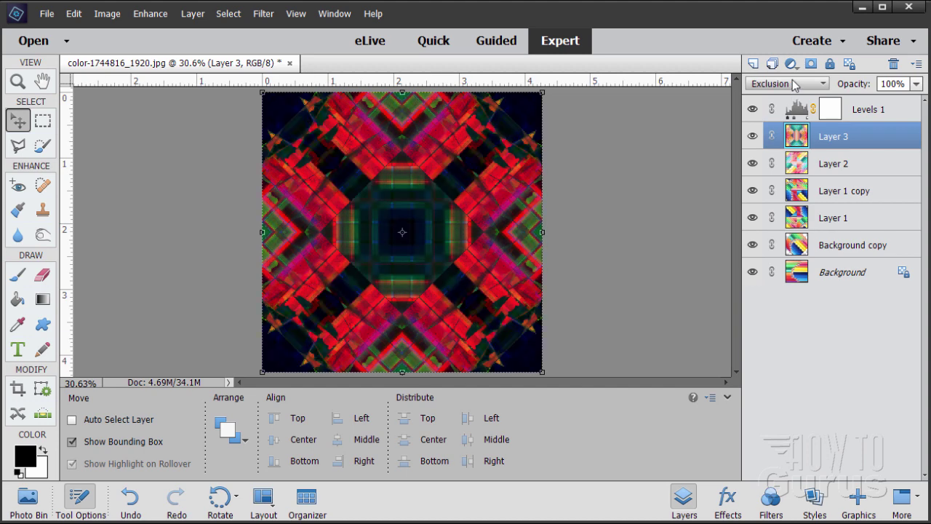
pyautogui.scroll(-1, 795, 85)
pyautogui.scroll(-1, 795, 85)
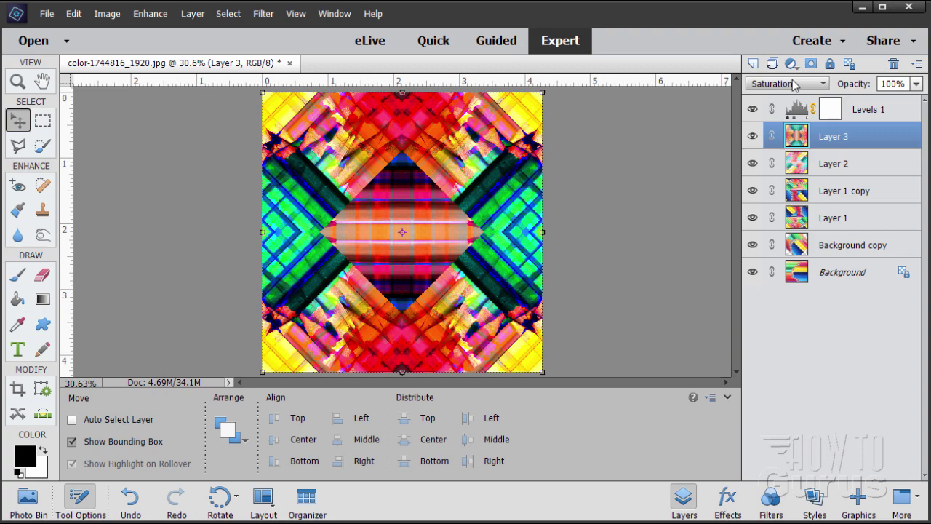
pyautogui.scroll(-1, 795, 87)
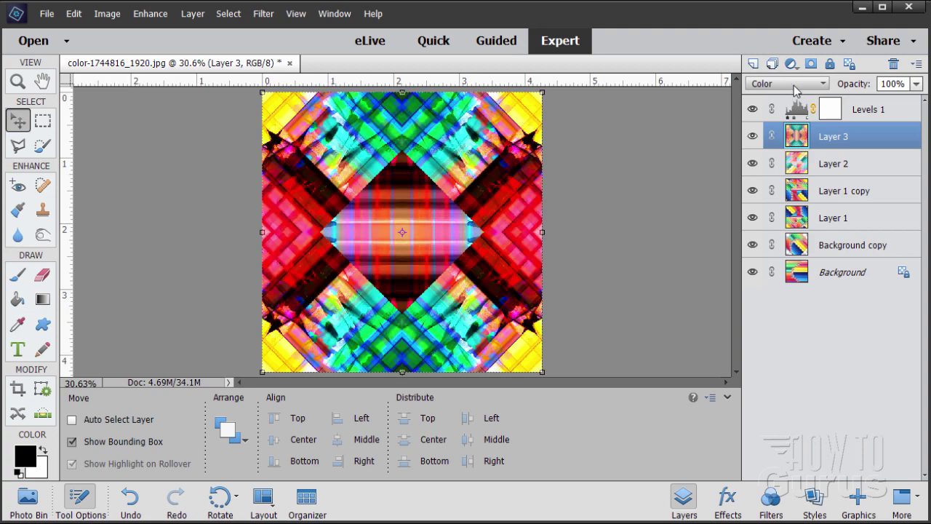
pyautogui.scroll(-1, 795, 89)
pyautogui.scroll(3, 795, 88)
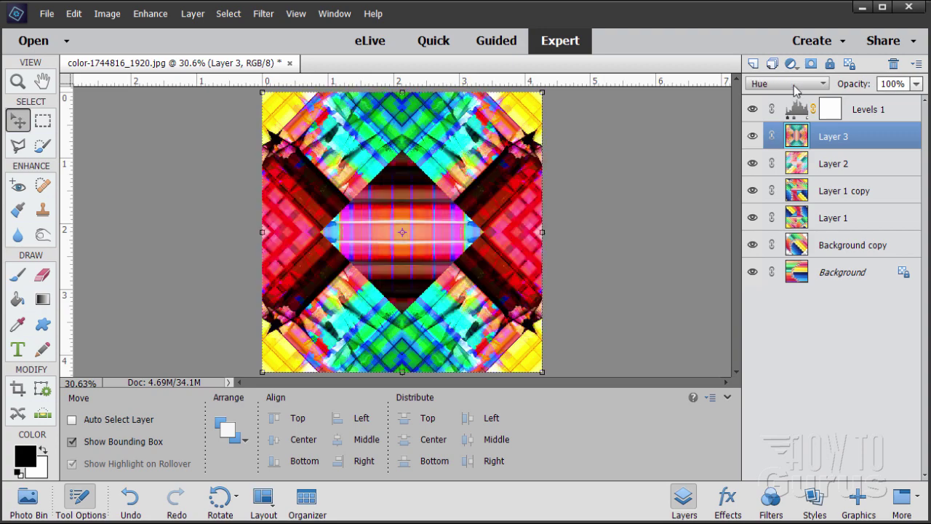
pyautogui.scroll(12, 795, 88)
# Switch Layer 3 back to Darken and set Levels 1 input levels to 9, 0.70 and 196
pyautogui.click(786, 84)
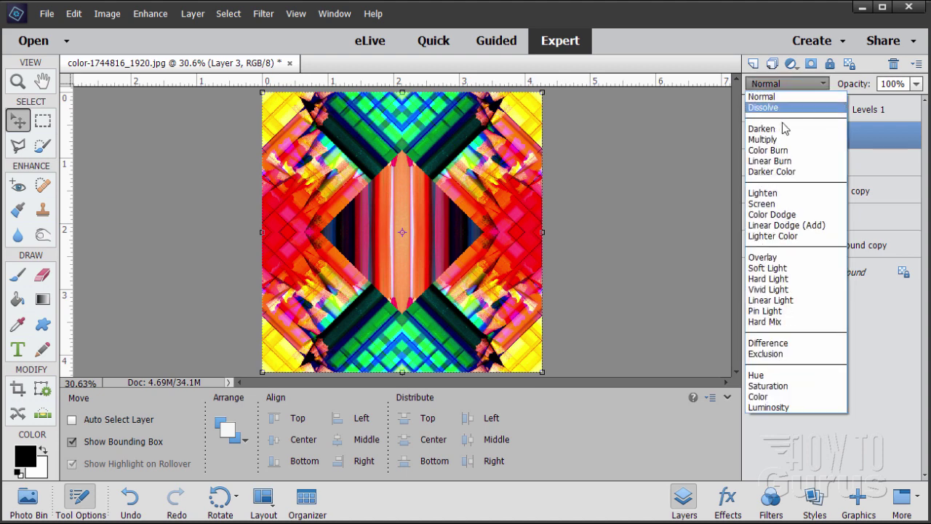
pyautogui.click(781, 135)
pyautogui.doubleClick(797, 109)
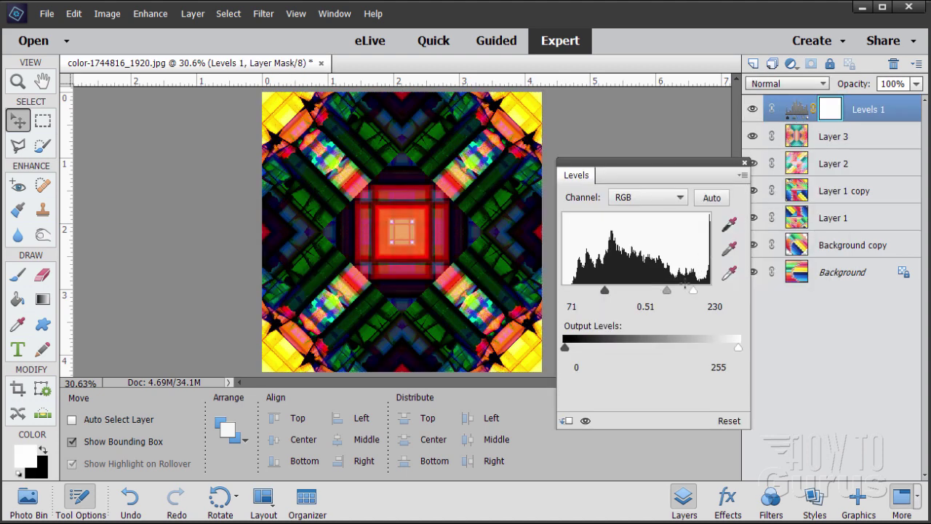
pyautogui.moveTo(605, 292); pyautogui.dragTo(576, 292)
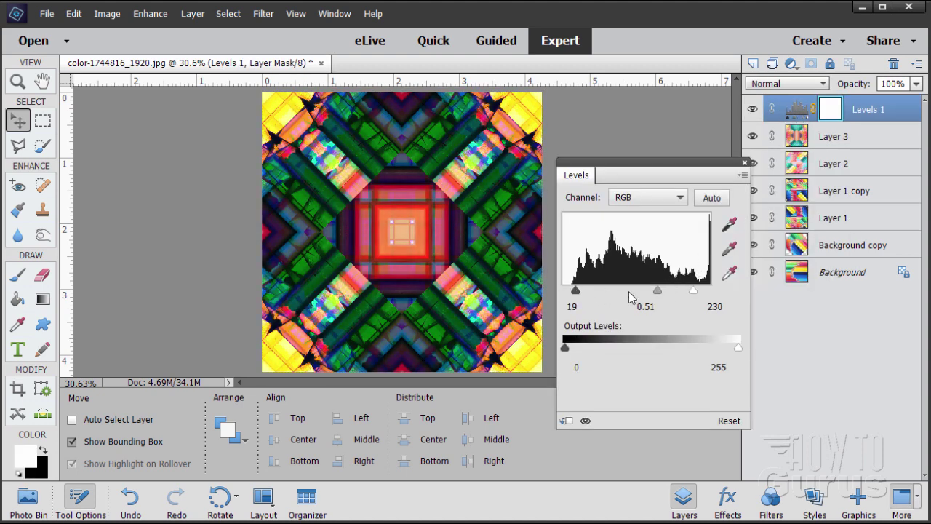
pyautogui.moveTo(659, 290); pyautogui.dragTo(632, 291)
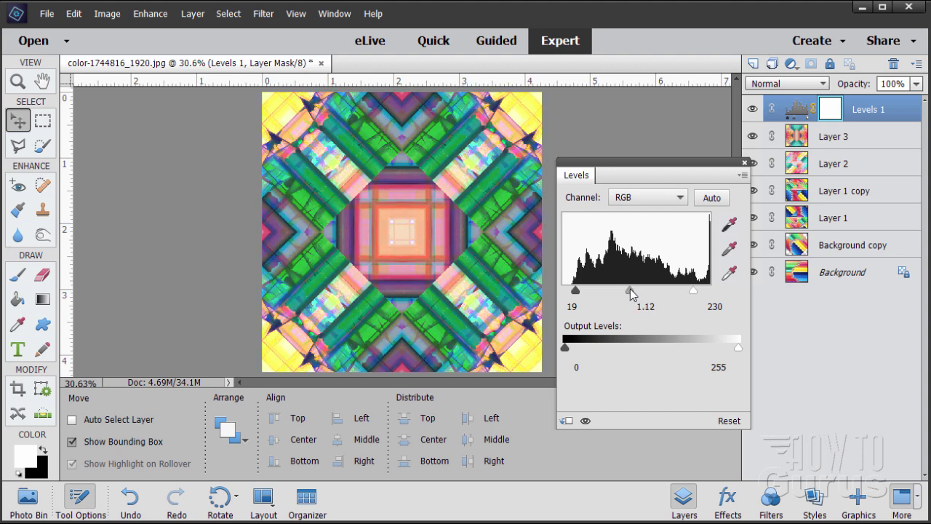
pyautogui.moveTo(580, 293); pyautogui.dragTo(569, 292)
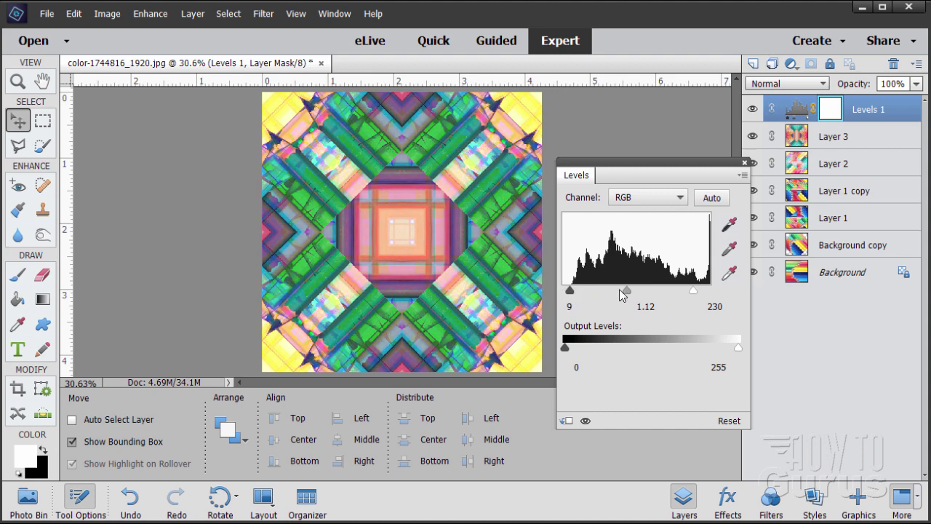
pyautogui.moveTo(631, 288); pyautogui.dragTo(643, 294)
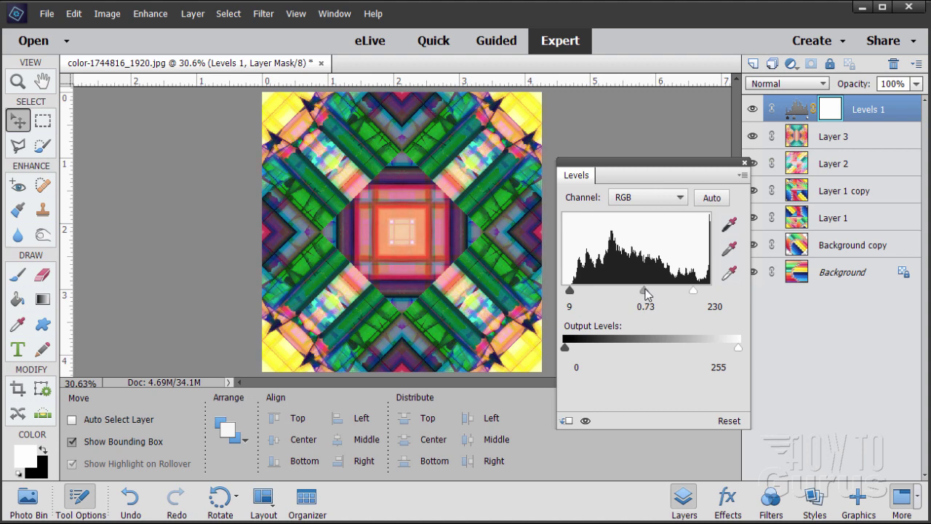
pyautogui.moveTo(693, 290); pyautogui.dragTo(677, 290)
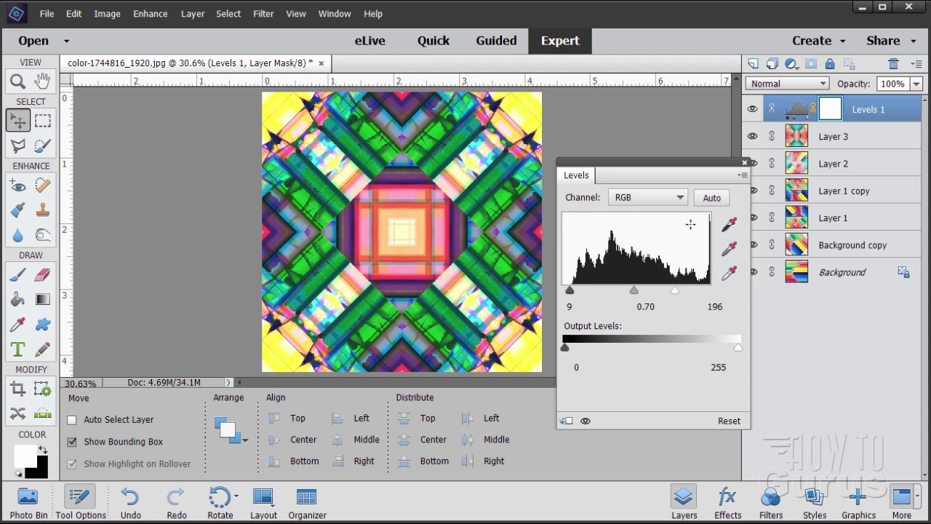
pyautogui.click(745, 162)
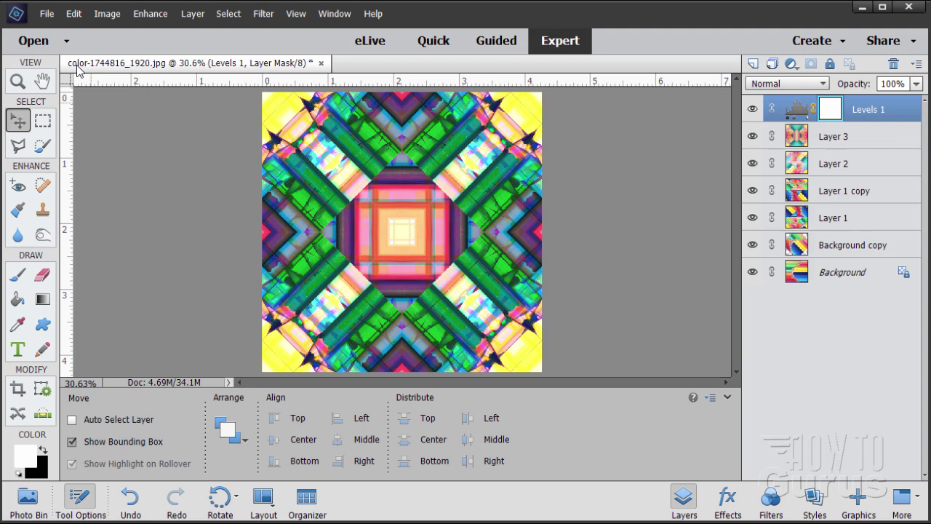
# Float the kaleidoscope into its own window, zoom to 50%, then enlarge and reposition the window
pyautogui.moveTo(198, 64); pyautogui.dragTo(210, 38)
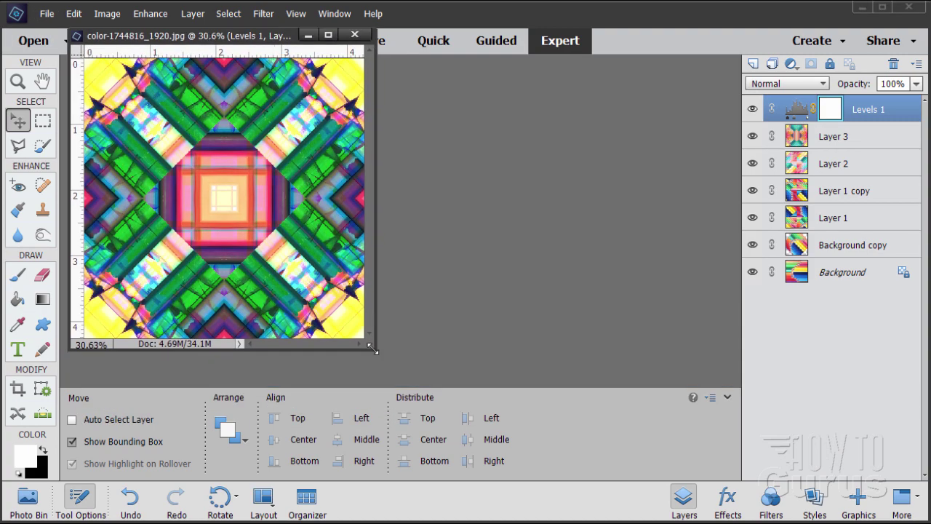
pyautogui.moveTo(372, 350); pyautogui.dragTo(663, 503)
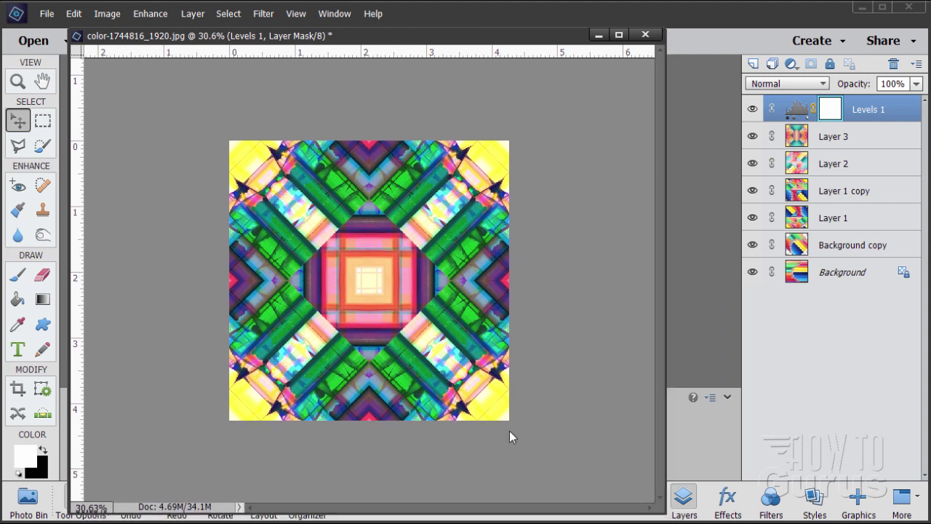
pyautogui.click(26, 86)
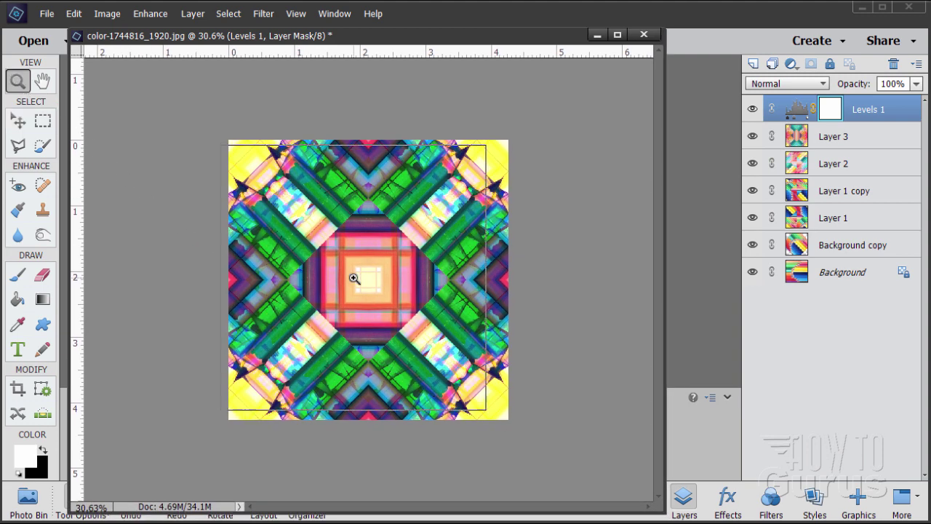
pyautogui.click(355, 278)
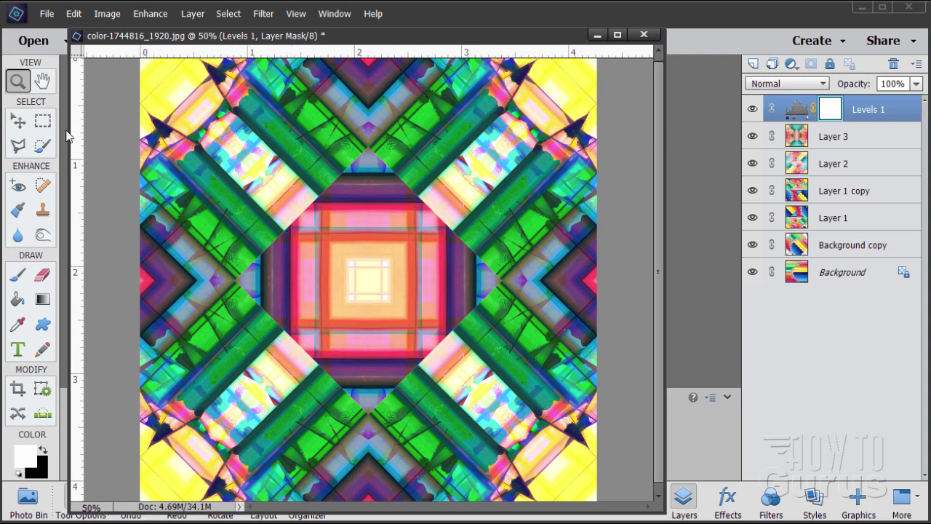
pyautogui.click(18, 121)
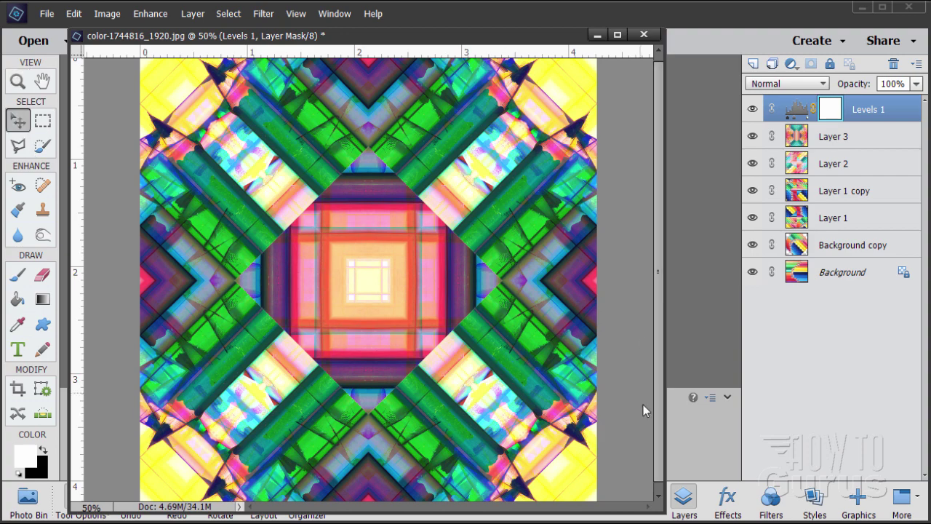
pyautogui.moveTo(376, 37); pyautogui.dragTo(372, 22)
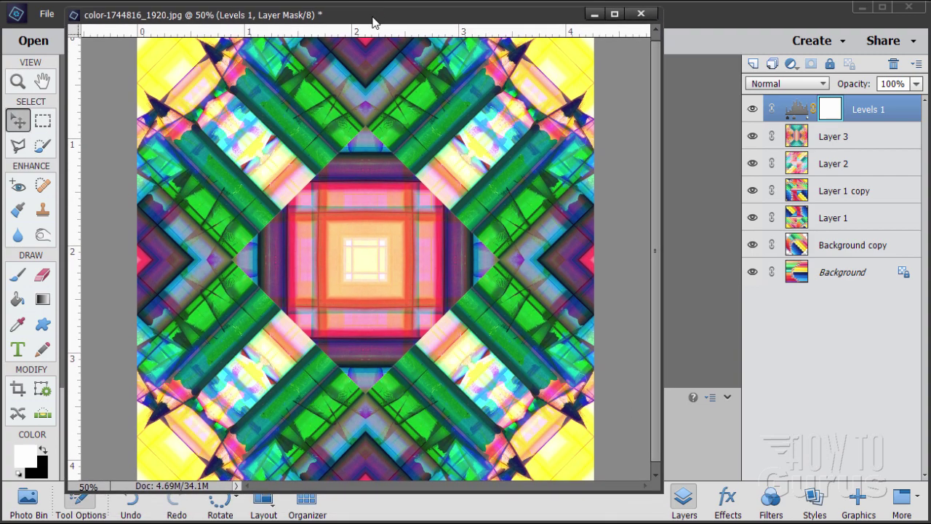
pyautogui.moveTo(658, 489); pyautogui.dragTo(558, 510)
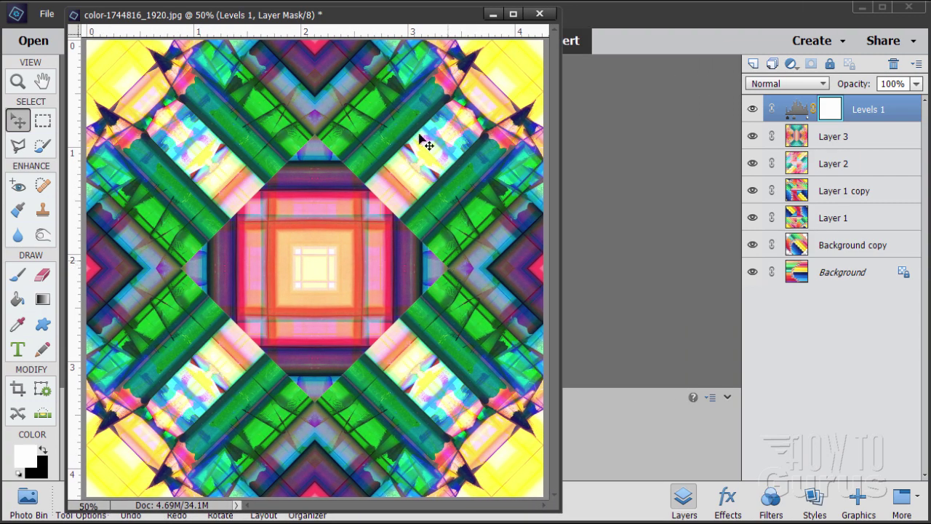
pyautogui.moveTo(389, 16); pyautogui.dragTo(448, 16)
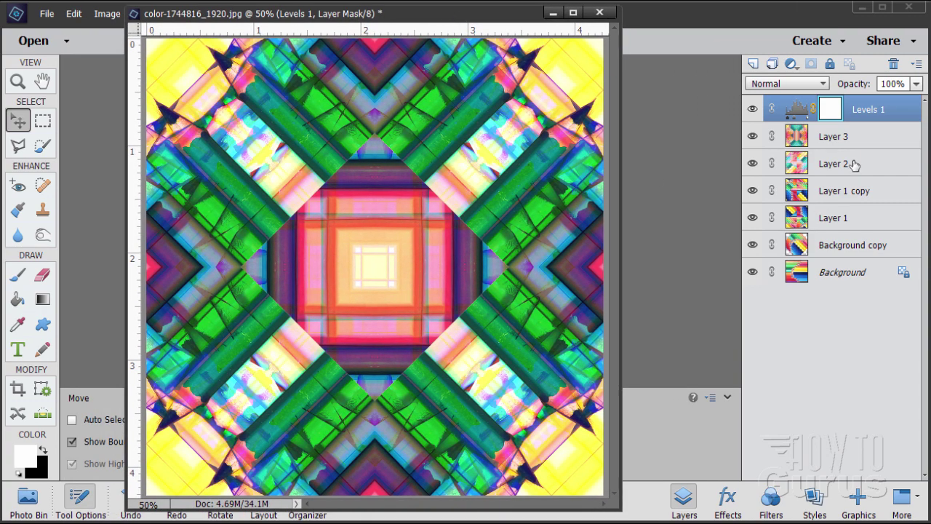
pyautogui.click(753, 137)
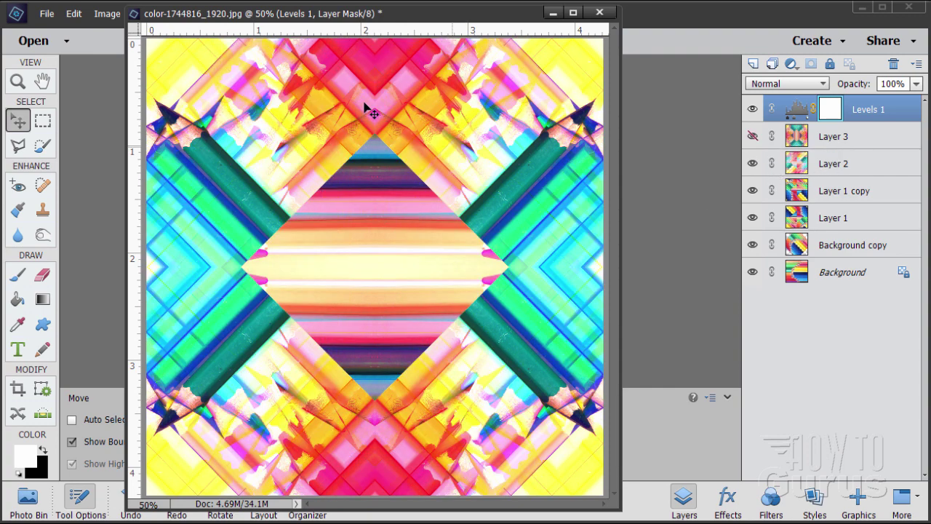
pyautogui.click(752, 138)
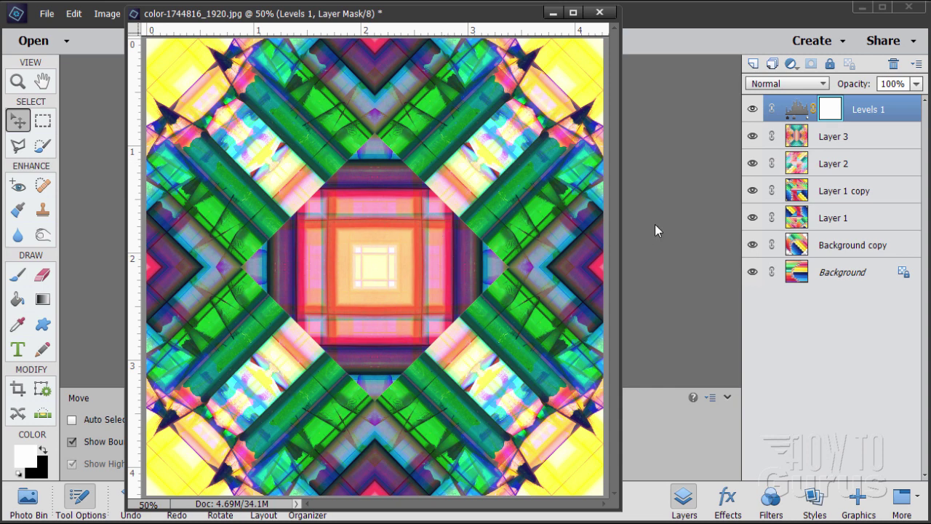
# Duplicate Background as Background copy 2, move it to the top, and hide it
pyautogui.click(842, 277)
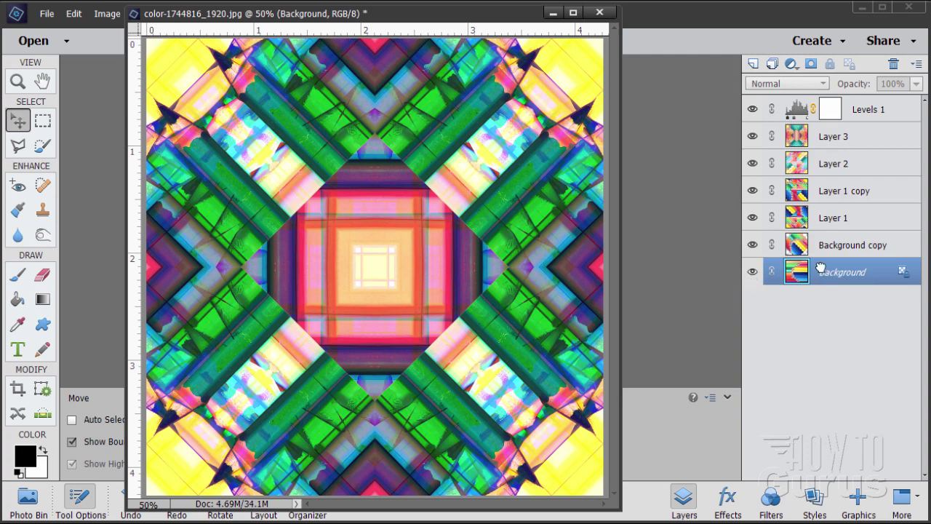
pyautogui.moveTo(820, 268); pyautogui.dragTo(753, 64)
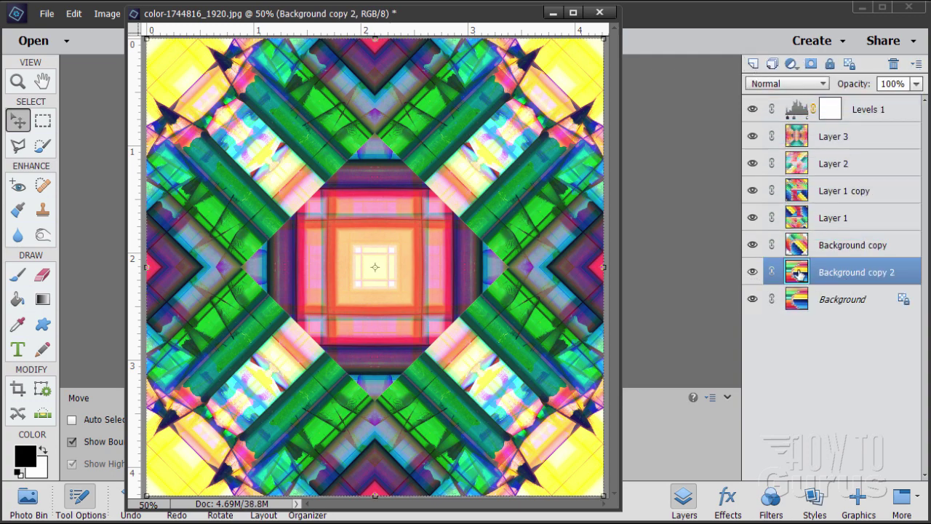
pyautogui.moveTo(822, 267); pyautogui.dragTo(821, 102)
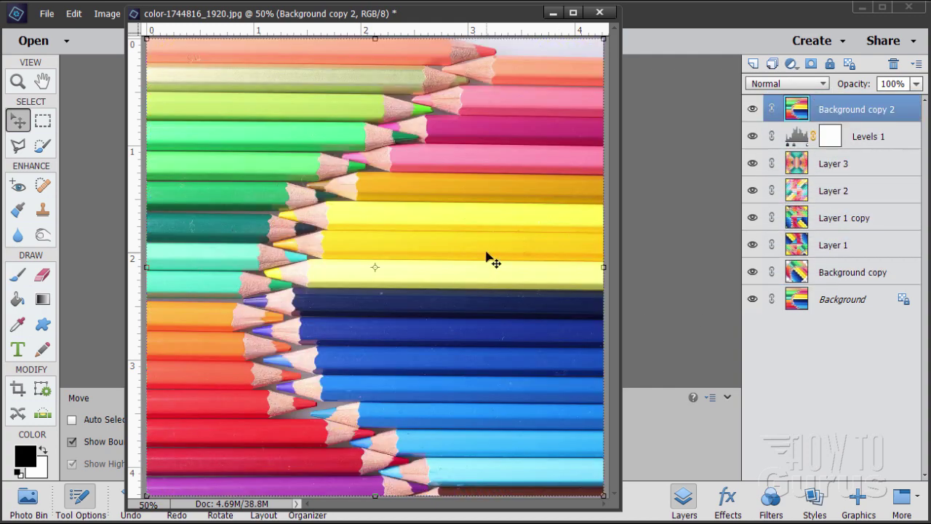
pyautogui.click(752, 111)
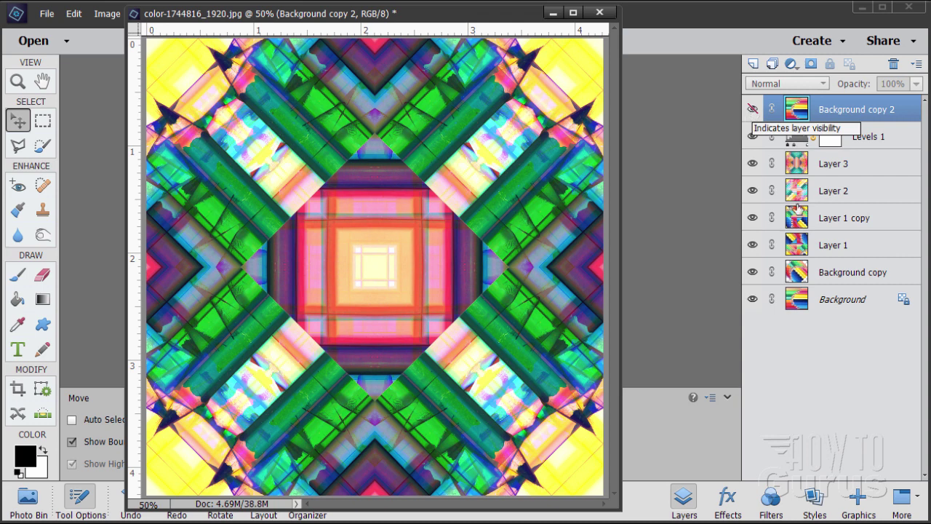